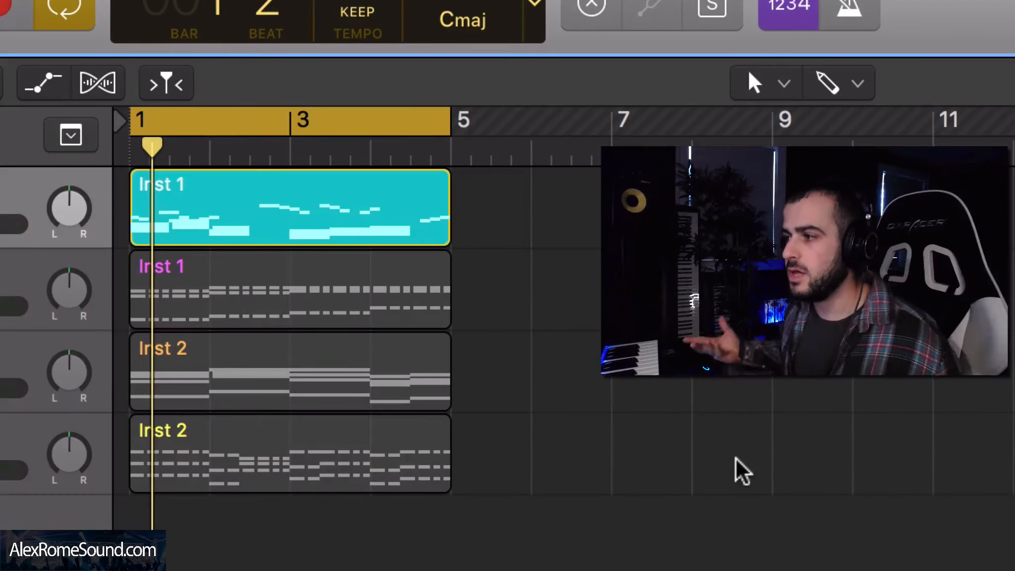
Step: Play back the two Inst 1 regions one at a time to hear each part
left_click_drag(586, 325, 288, 257)
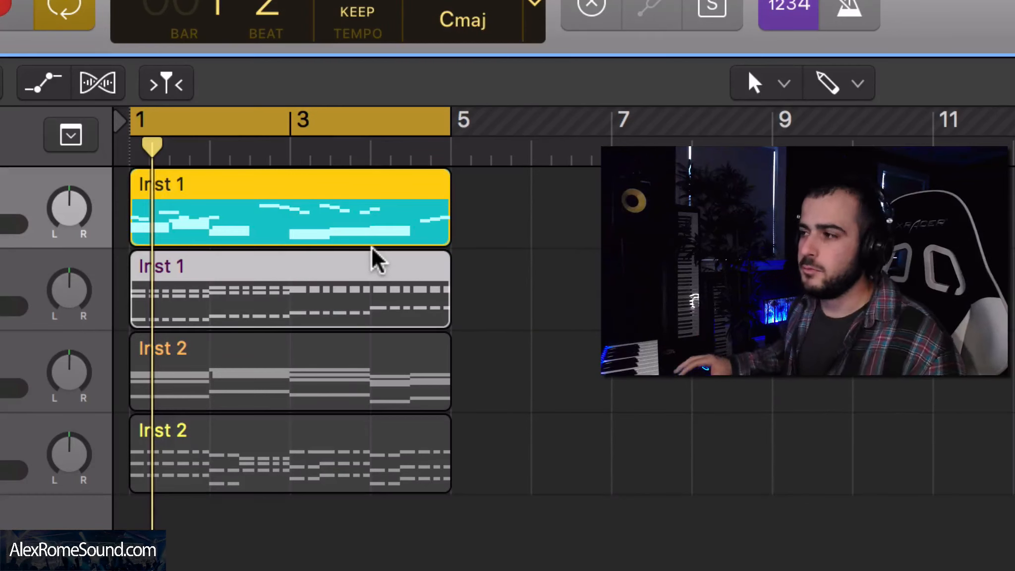
left_click(521, 279)
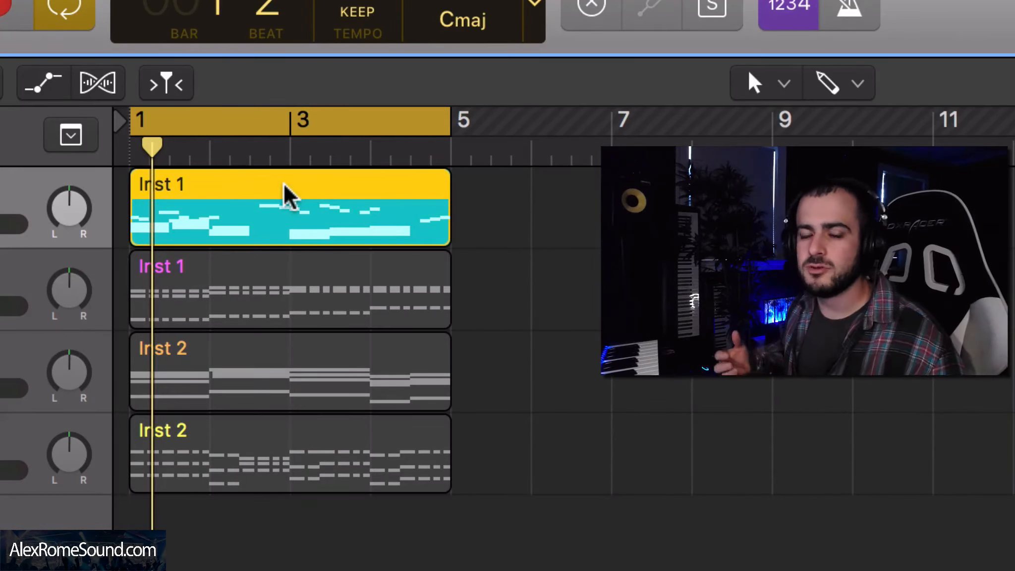
key("space")
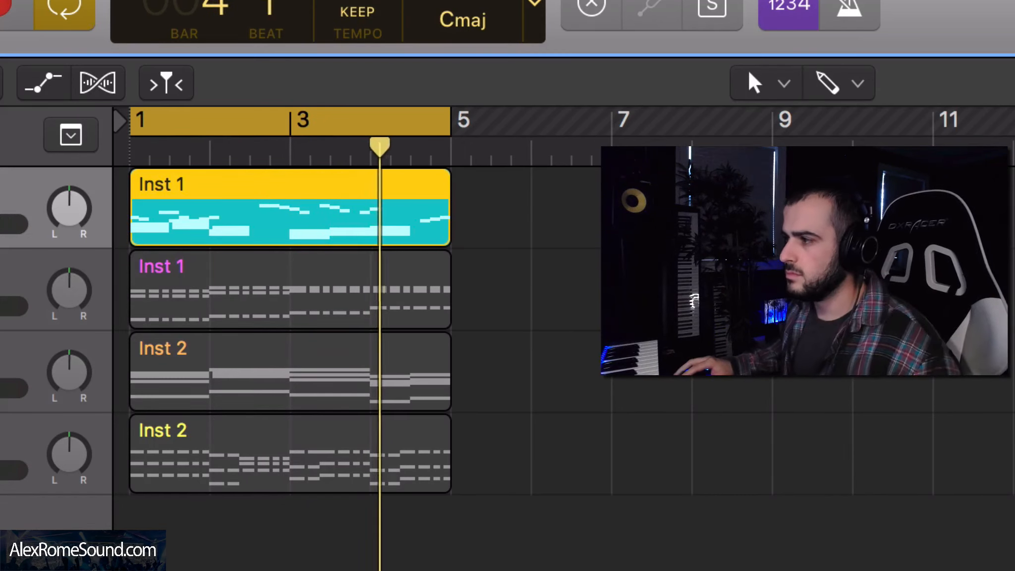
key("space")
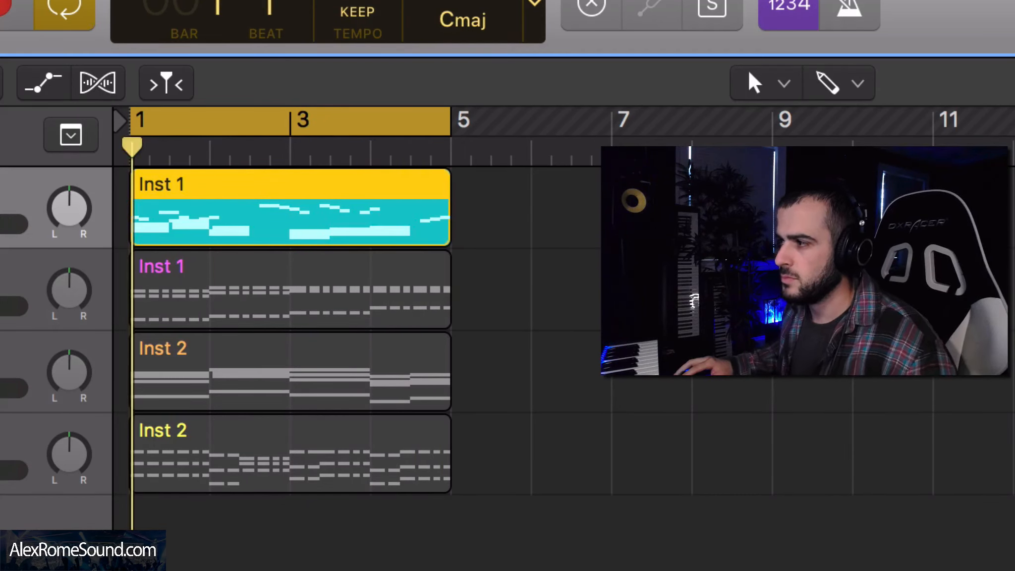
left_click(533, 255)
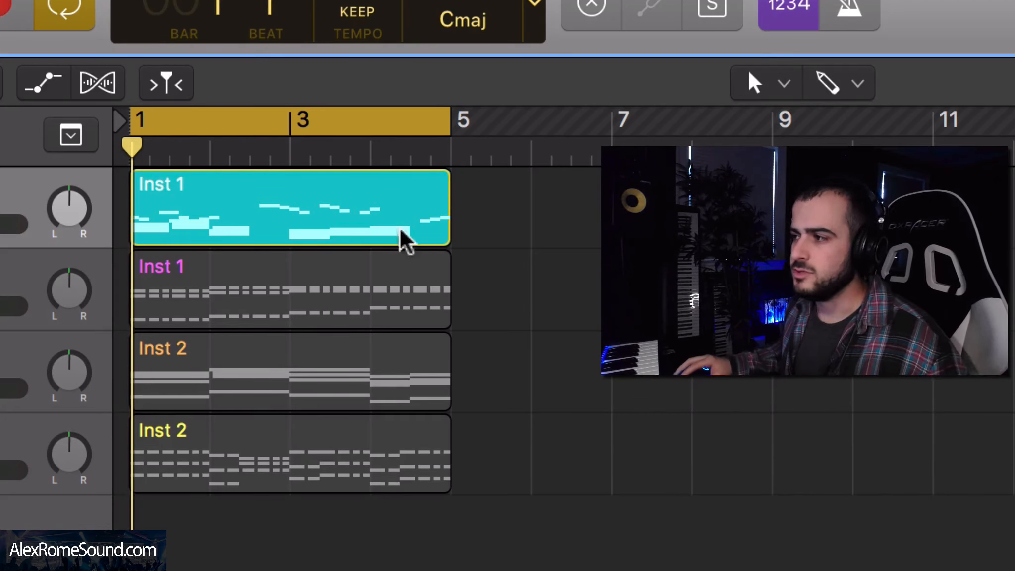
left_click(0, 306)
left_click(0, 224)
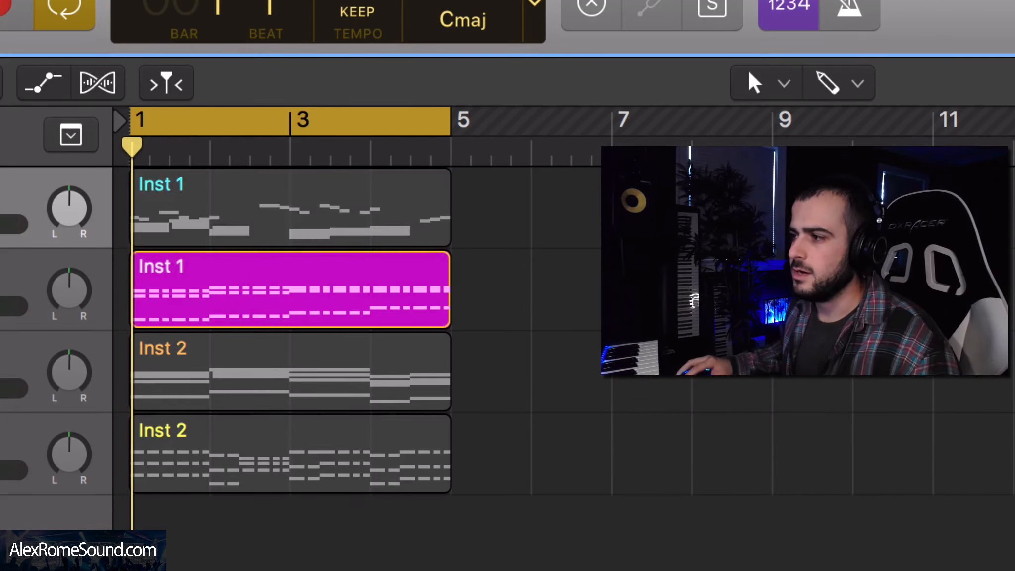
left_click(0, 290)
left_click(519, 384)
key("space")
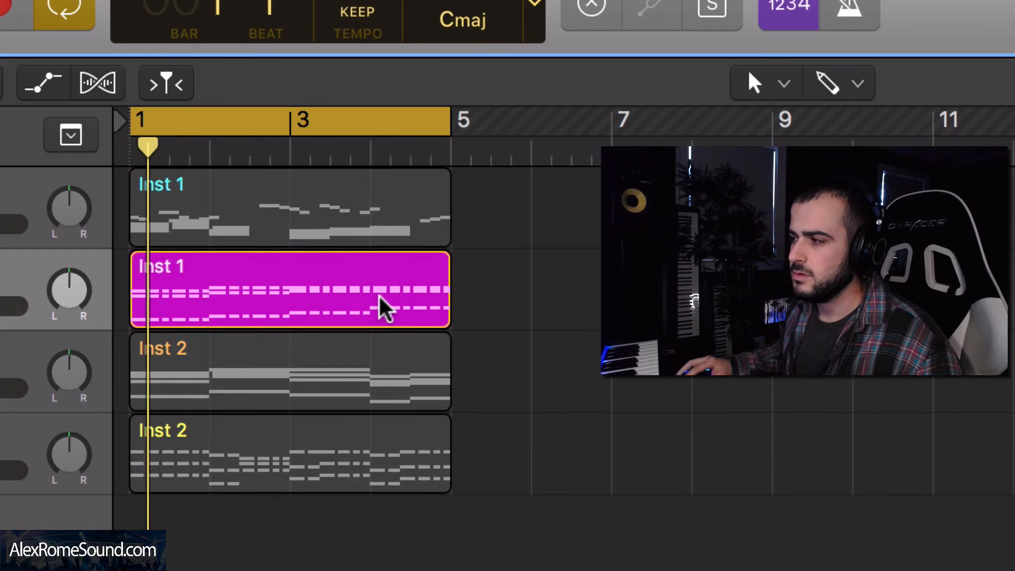
Step: Solo and play back the two Inst 2 regions one at a time, then deselect all regions
left_click(381, 309)
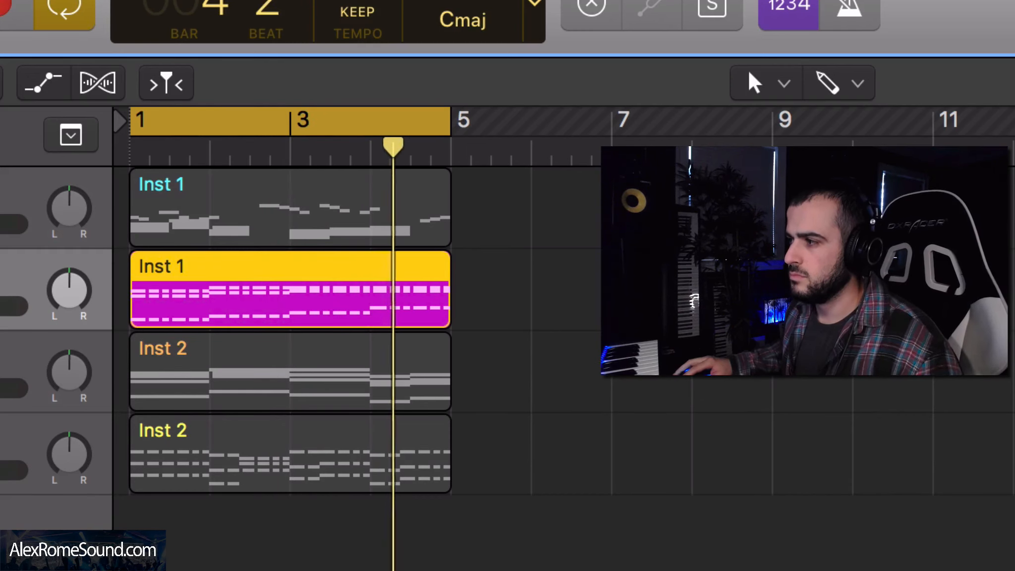
key("s")
key("s")
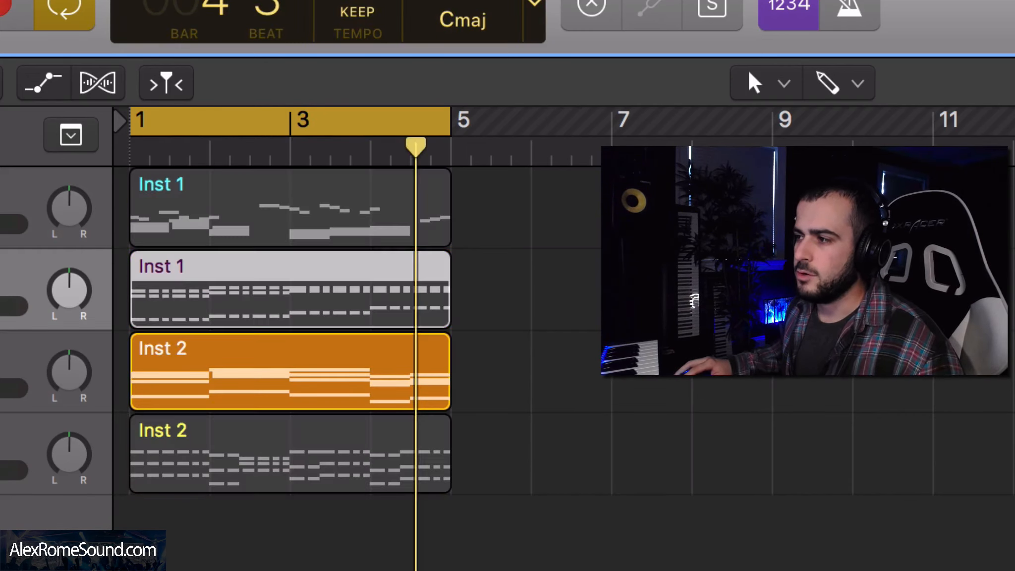
key("Down")
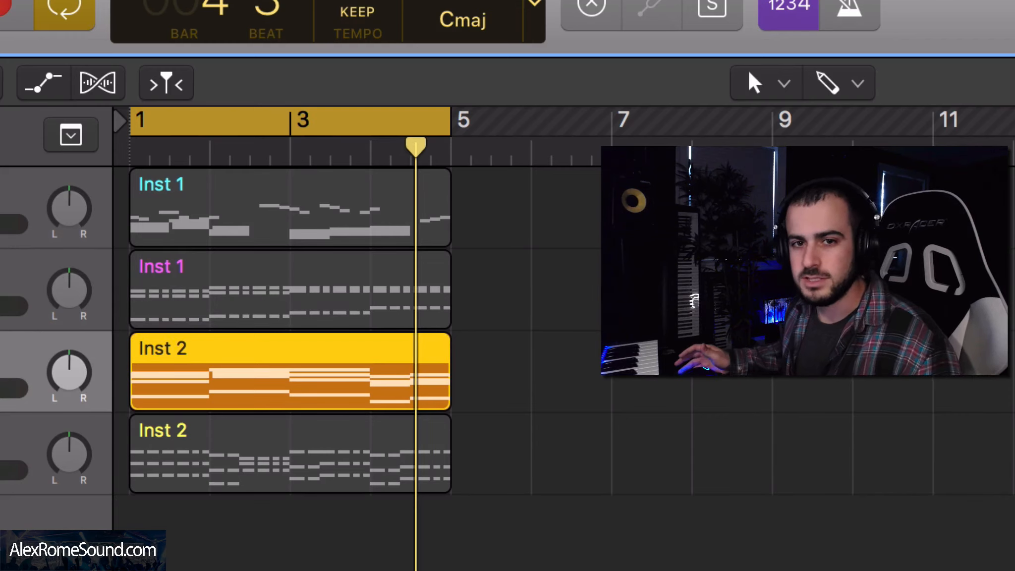
key("space")
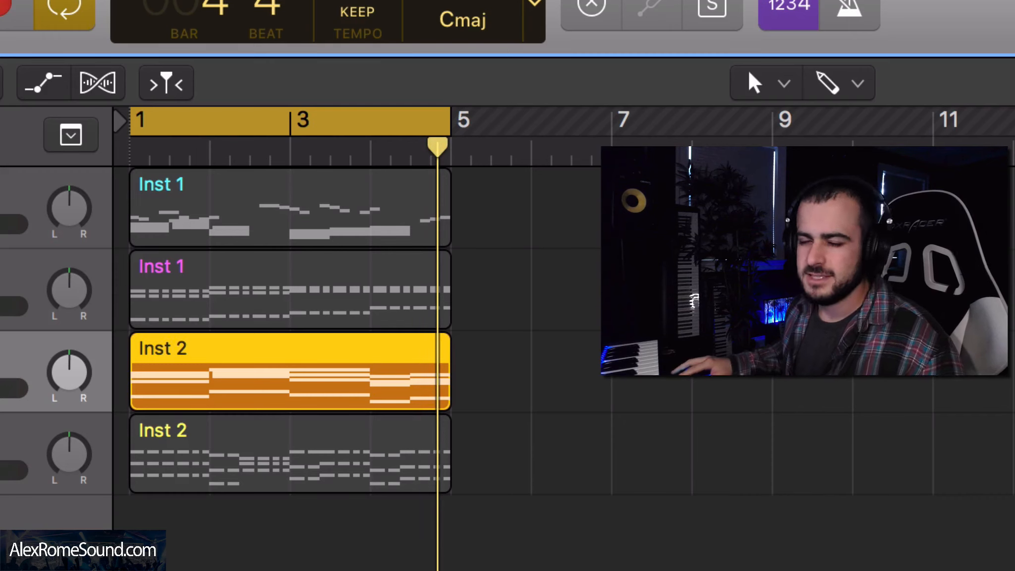
key("Down")
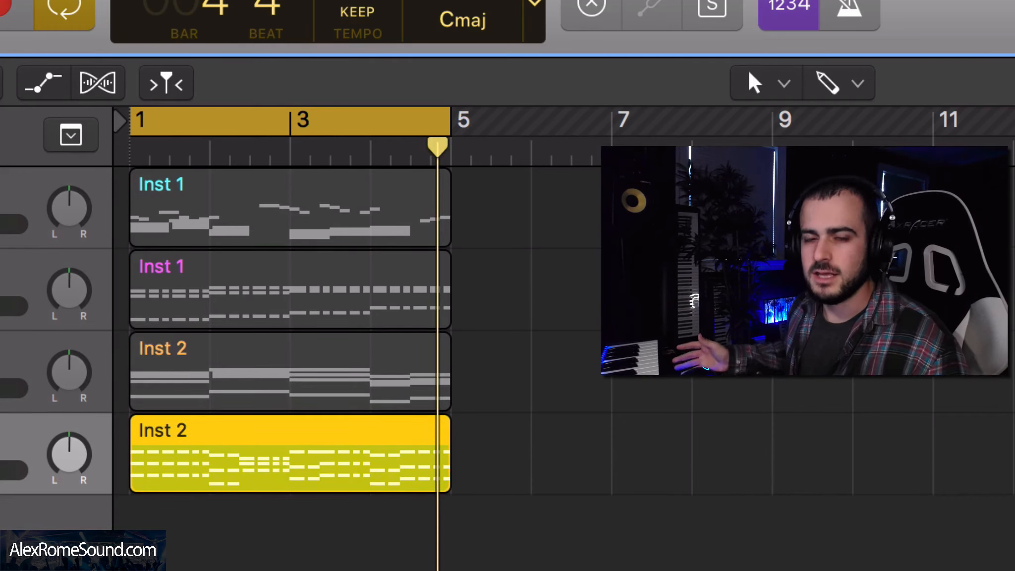
key("Return")
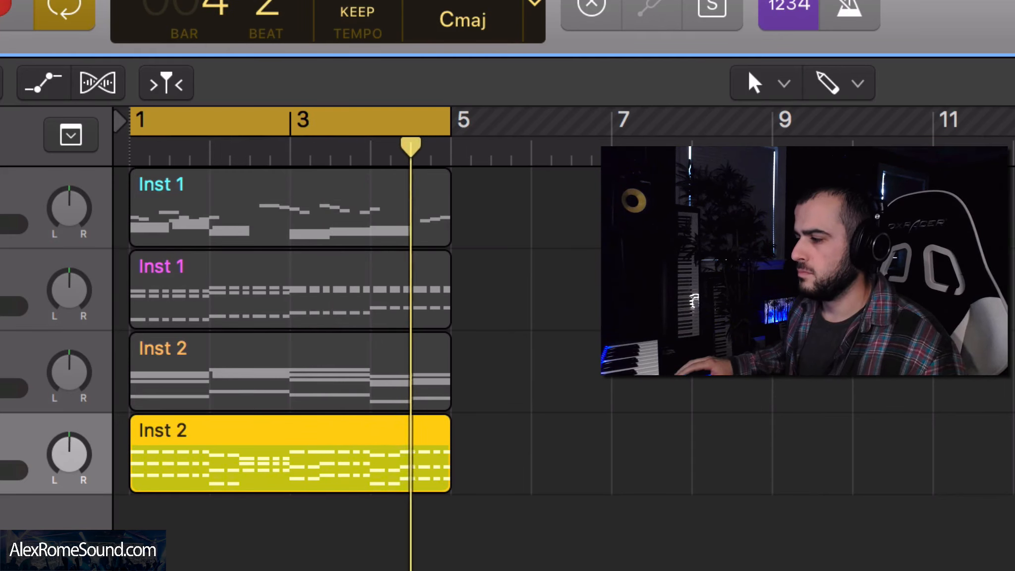
key("space")
left_click(671, 390)
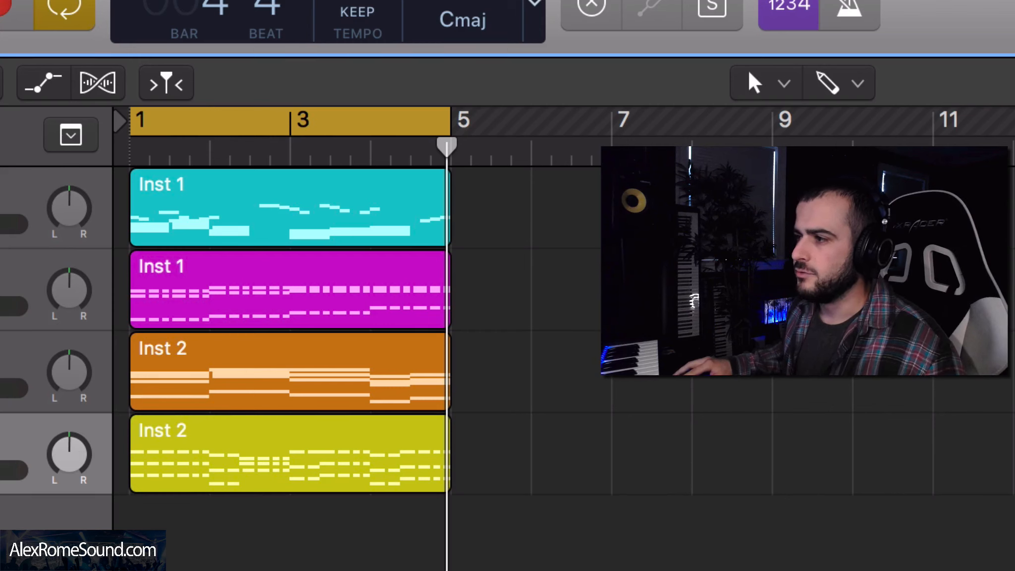
Step: Open the Serum instrument and load the MB Saw wavetable into oscillator A
key("super+d")
left_click_drag(250, 473, 248, 495)
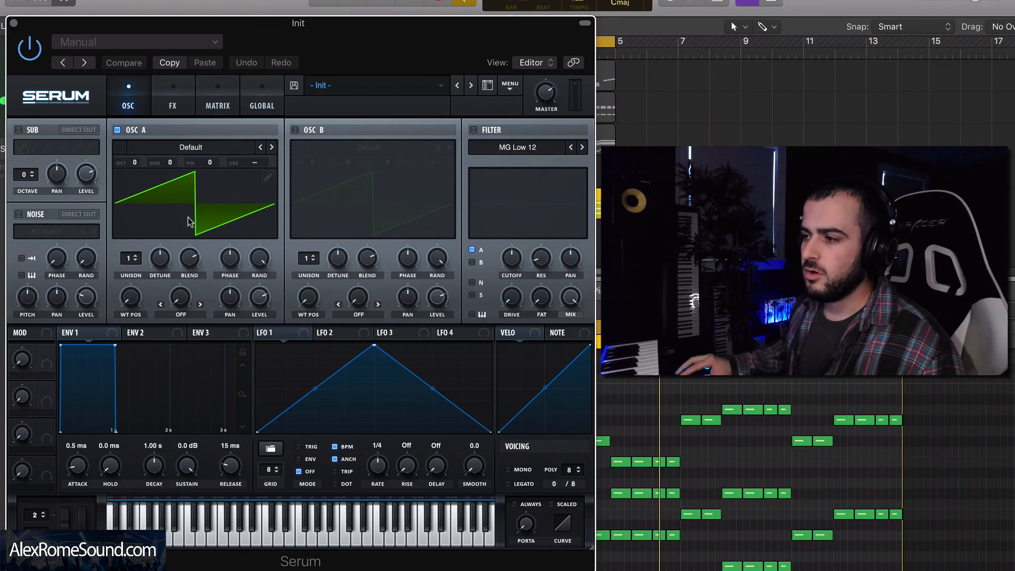
left_click(221, 150)
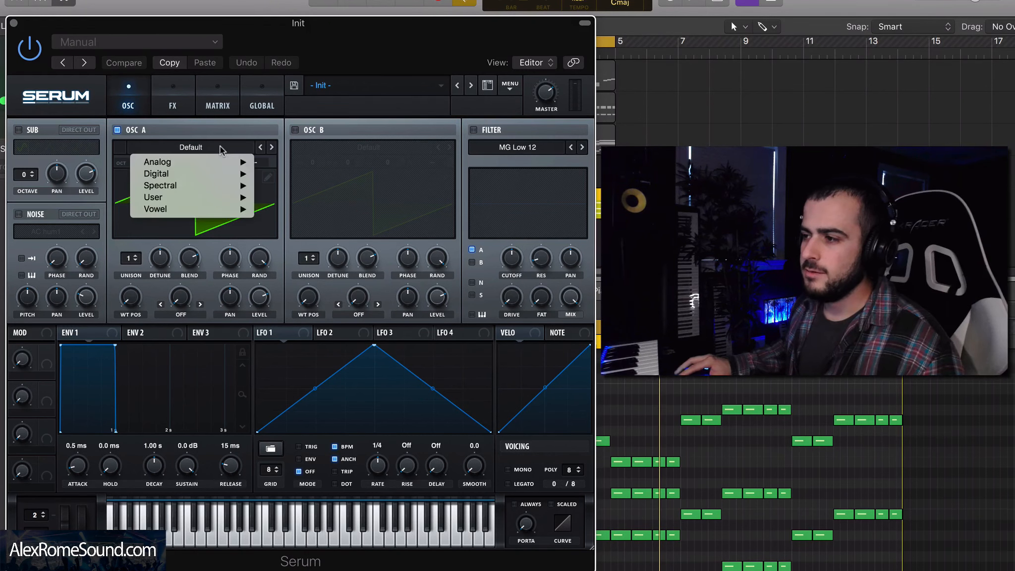
mouse_move(204, 162)
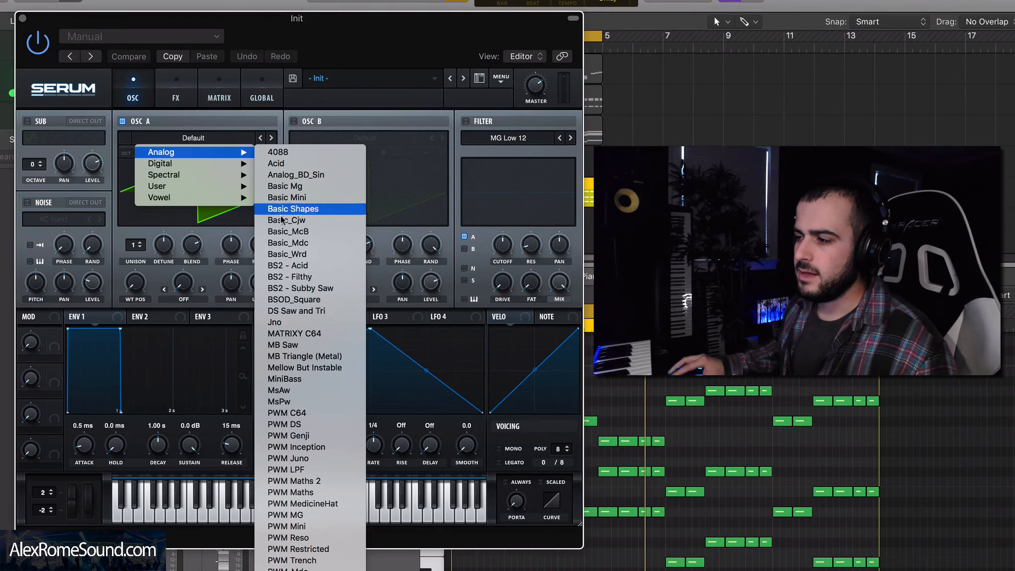
left_click(280, 345)
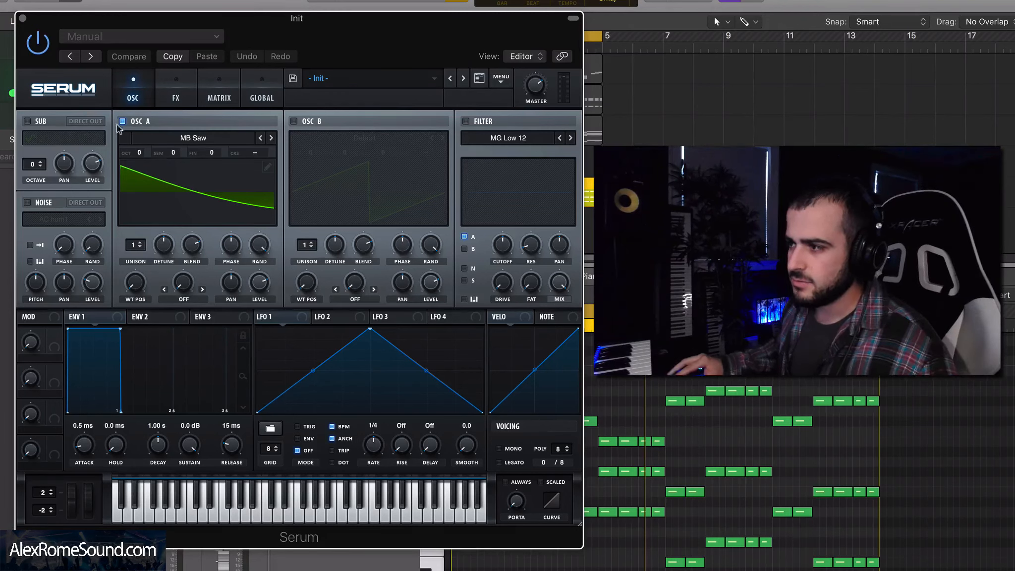
Step: Enable the filter, route oscillator A through it, and lower the cutoff slightly before playing it back
left_click(466, 122)
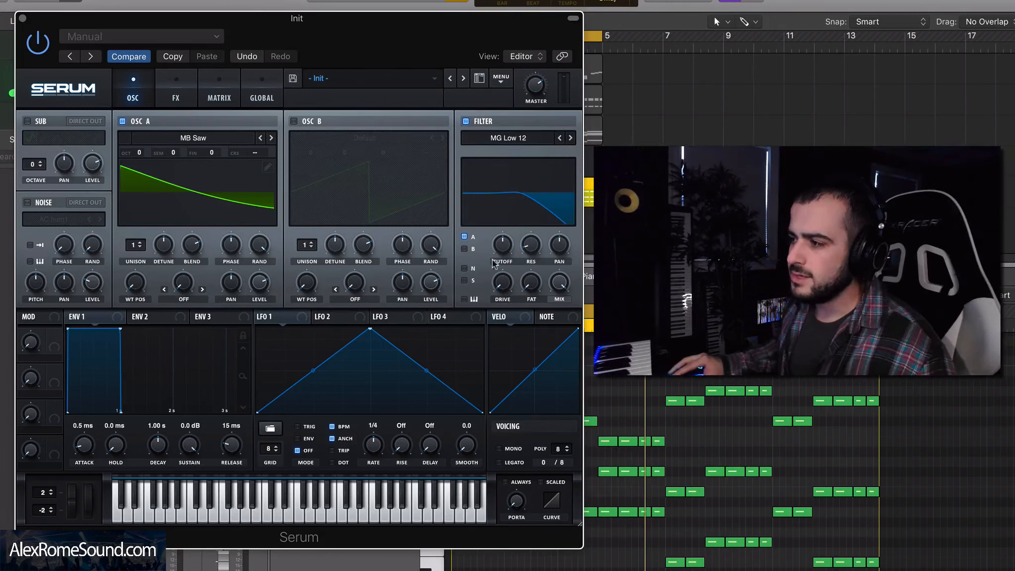
left_click(464, 237)
left_click(464, 237)
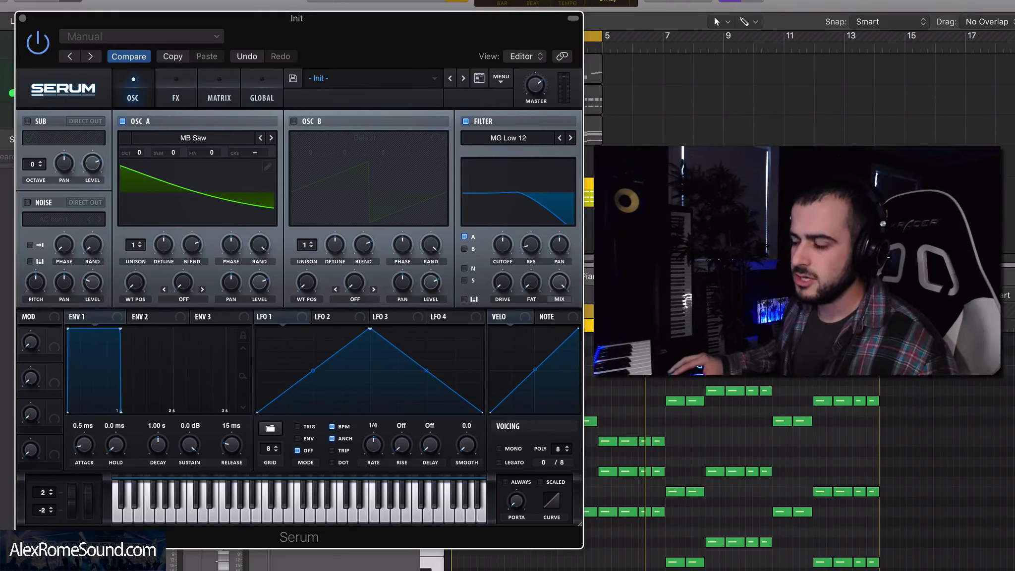
mouse_move(510, 257)
left_mouse_down()
mouse_move(509, 290)
mouse_move(504, 269)
left_mouse_up()
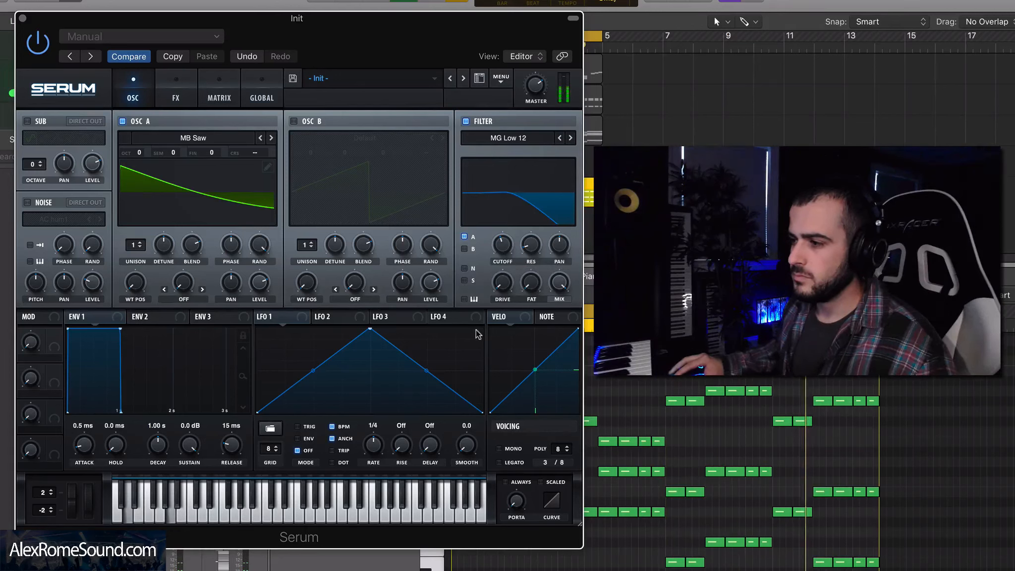
key("space")
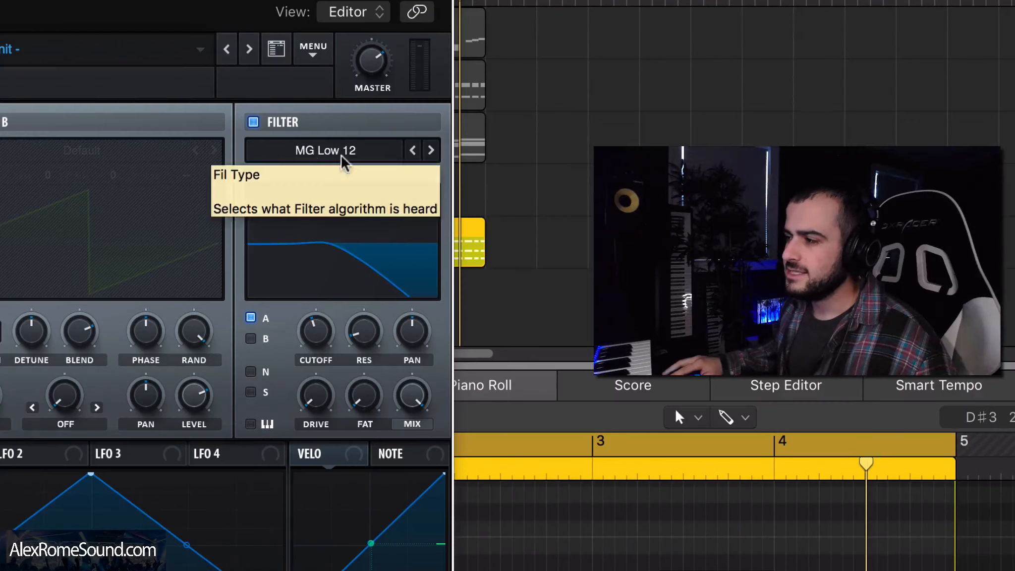
Step: Set the filter type to MG Low 24 and raise the cutoff a little
left_click(518, 142)
mouse_move(374, 174)
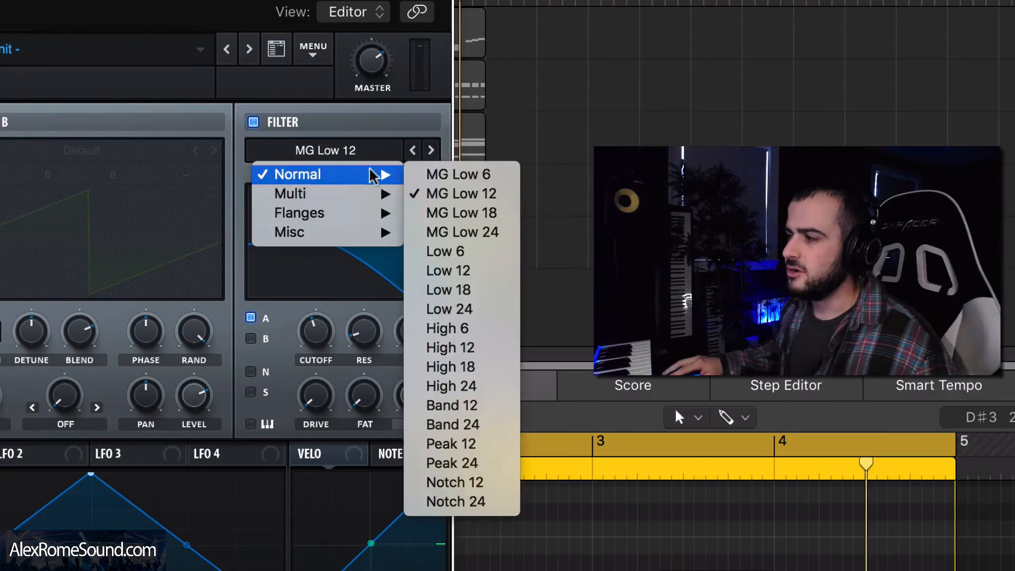
left_click(496, 233)
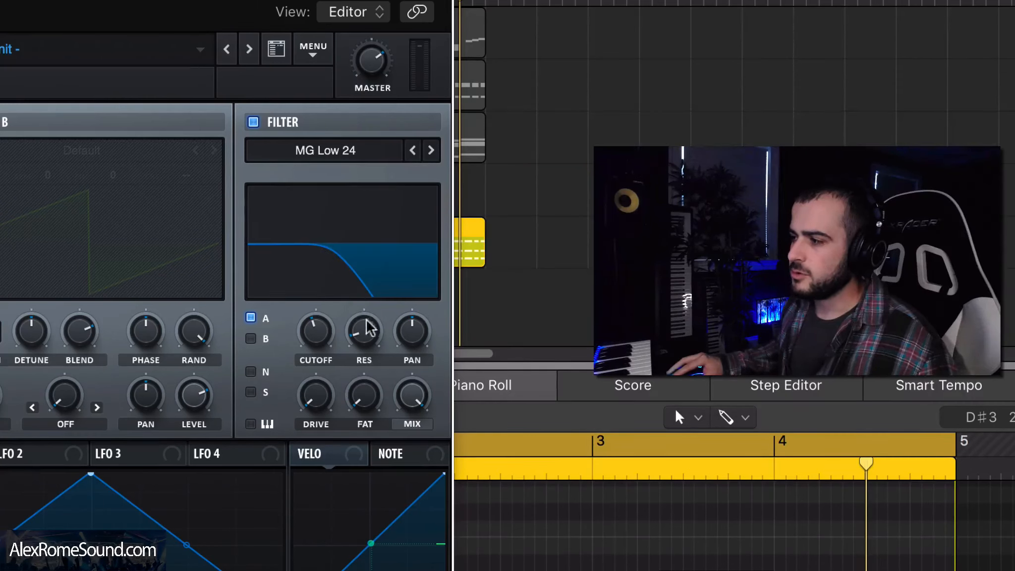
mouse_move(324, 339)
left_mouse_down()
mouse_move(322, 310)
mouse_move(322, 342)
mouse_move(319, 320)
left_mouse_up()
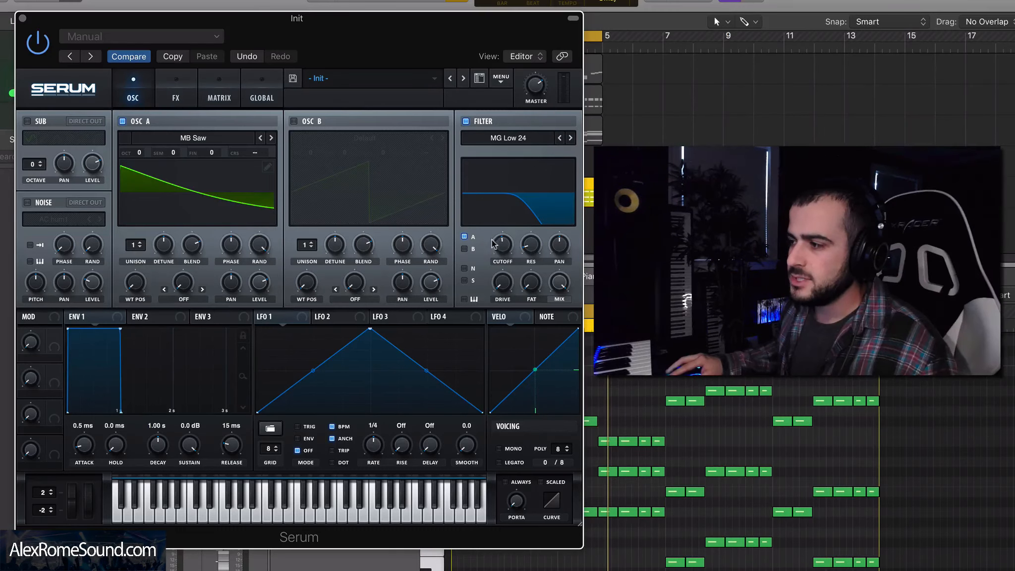
Step: Lower the filter cutoff and assign ENV 2 to modulate the cutoff
left_click_drag(506, 253, 502, 263)
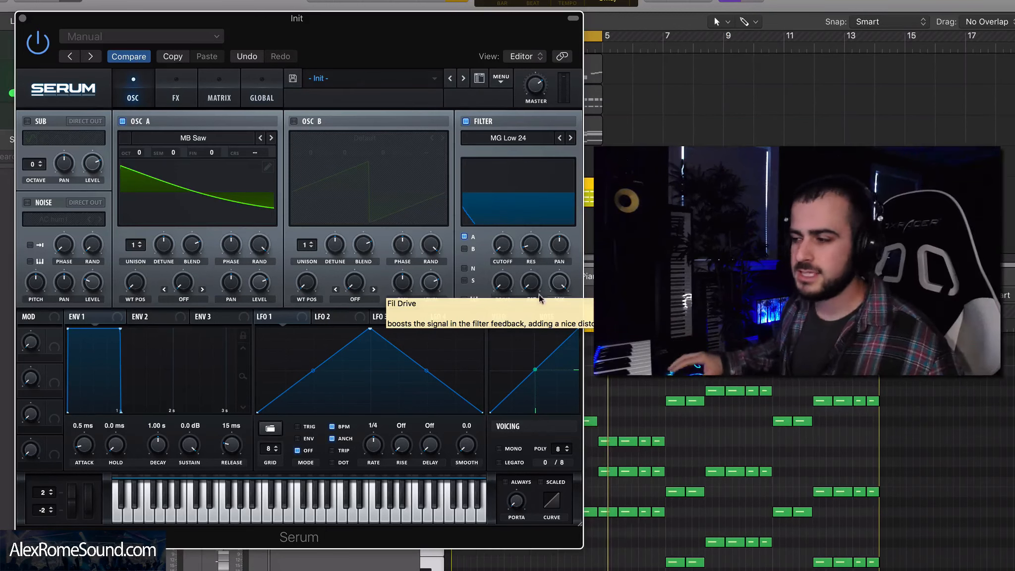
left_click(168, 320)
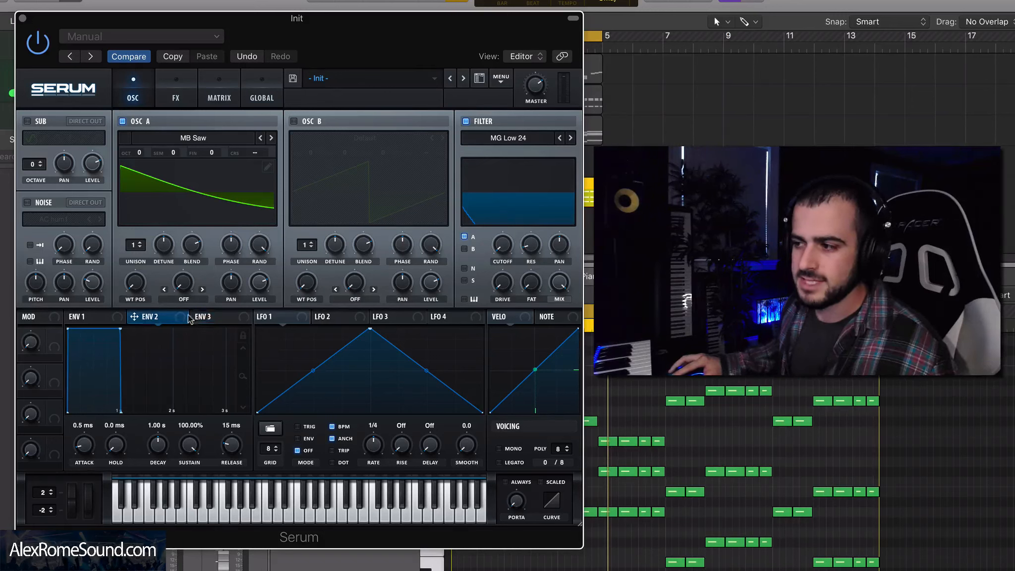
left_click_drag(177, 320, 503, 244)
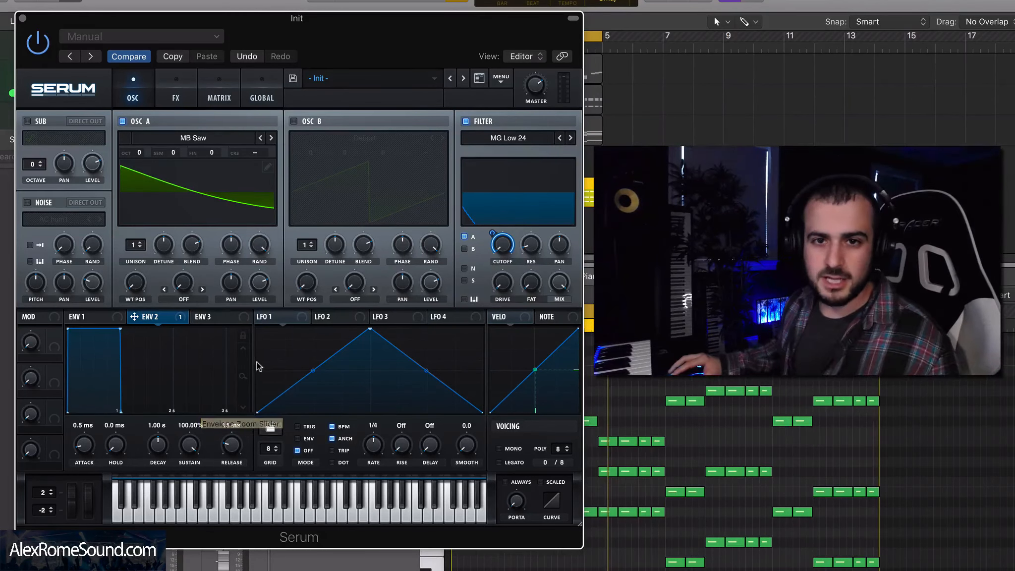
Step: Set ENV 2's sustain to 0% and its decay to 540 ms
left_click_drag(197, 444, 196, 545)
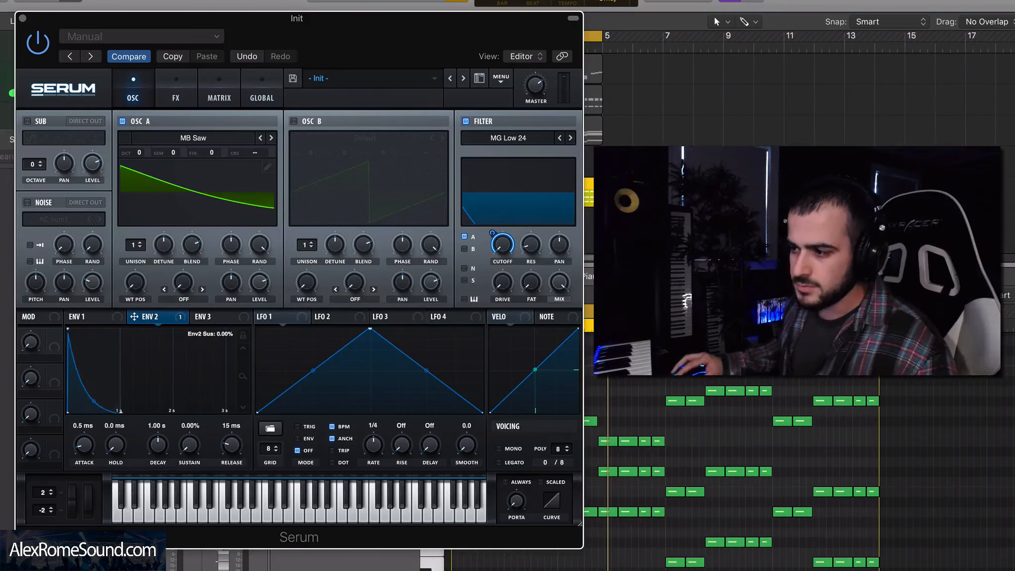
left_click_drag(158, 447, 158, 448)
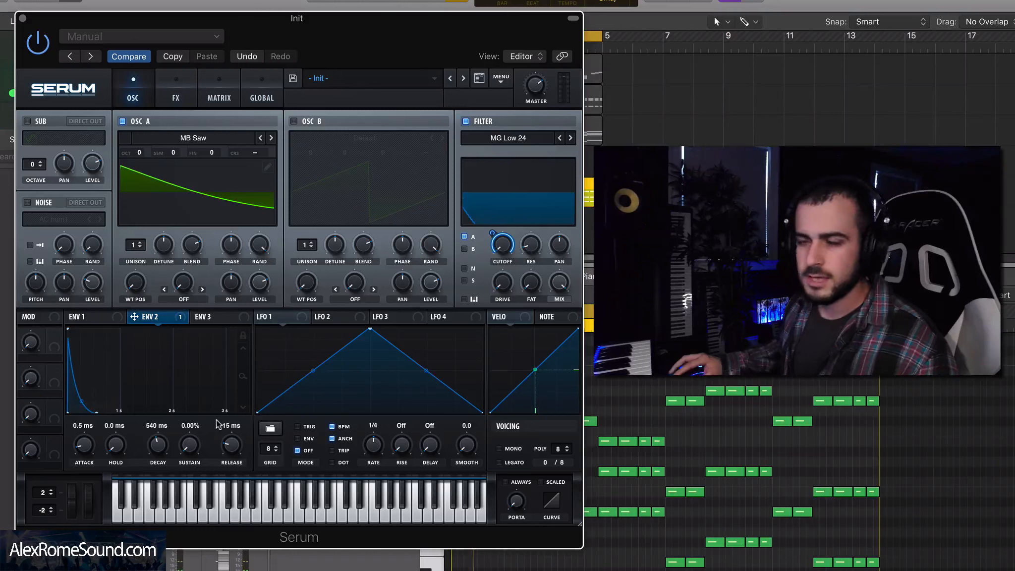
Step: Lower the filter cutoff further and lengthen ENV 2's decay to 1.58 s
mouse_move(496, 246)
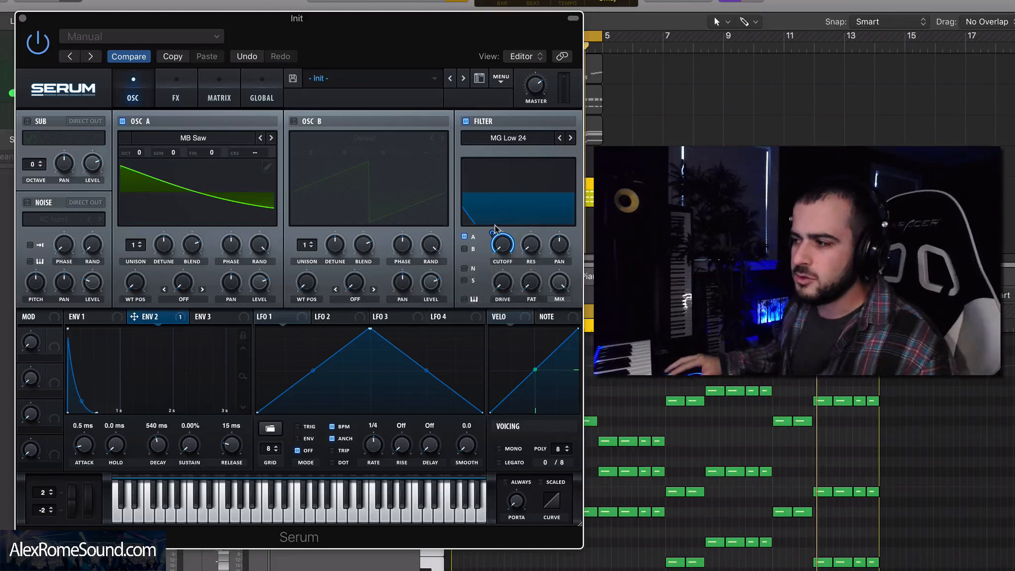
left_click_drag(494, 233, 493, 264)
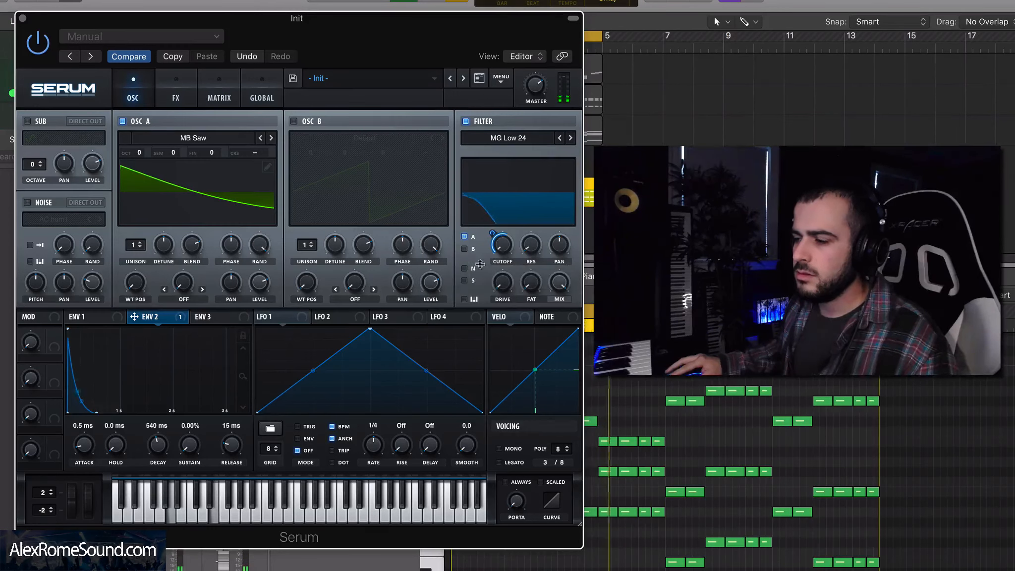
left_click_drag(159, 444, 165, 432)
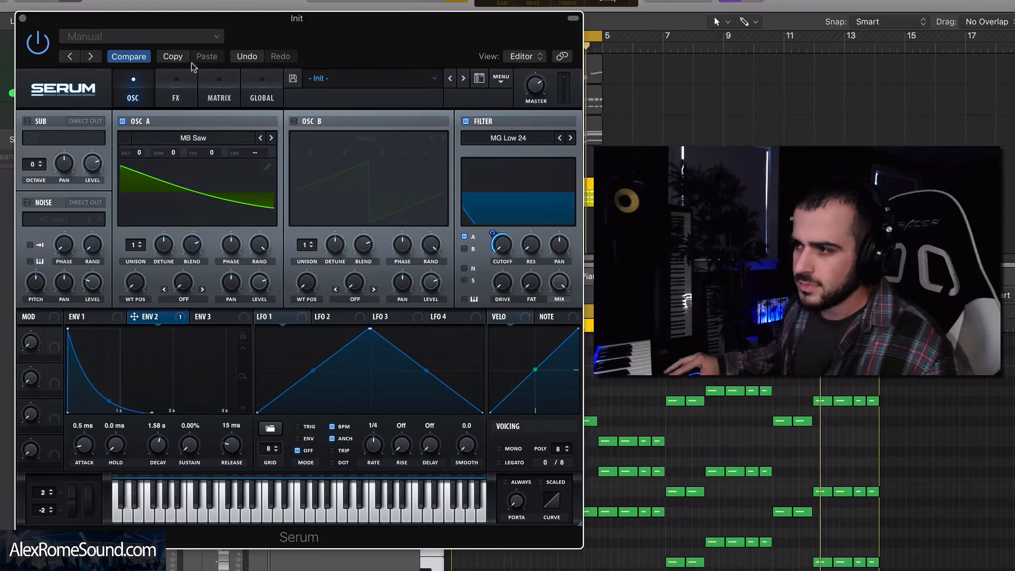
Step: Open the effects, enable Reverb, and turn its decay down
left_click(176, 98)
left_click(30, 258)
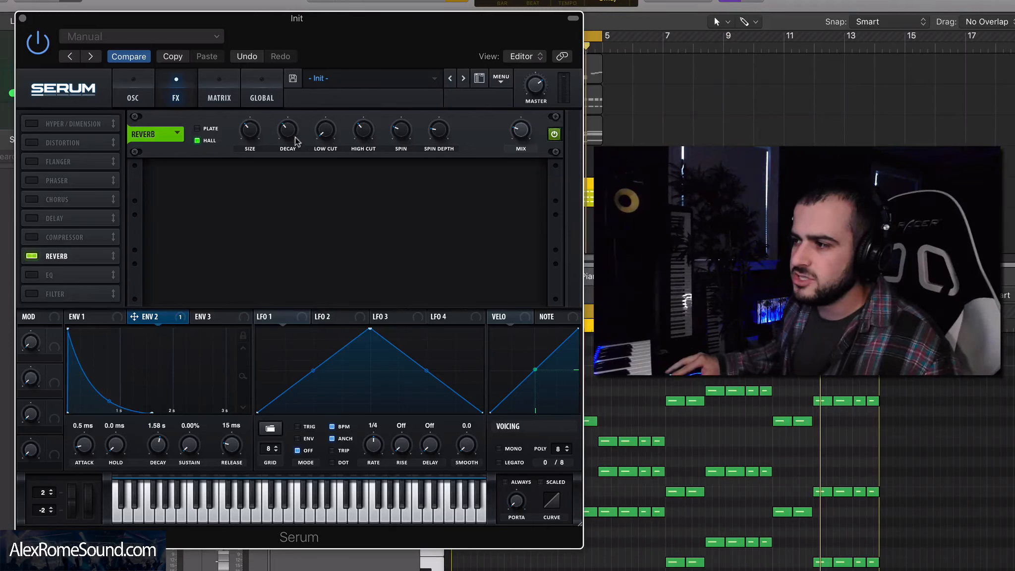
left_click_drag(287, 132, 257, 125)
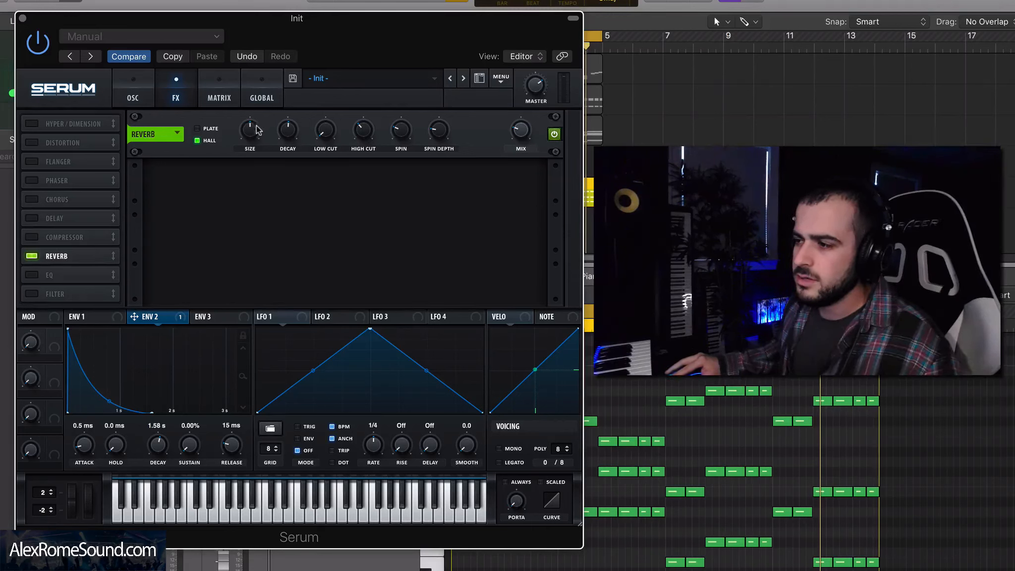
Step: Enable the Delay effect, switch it to Ping-Pong, and set its mix to 20%
left_click(32, 219)
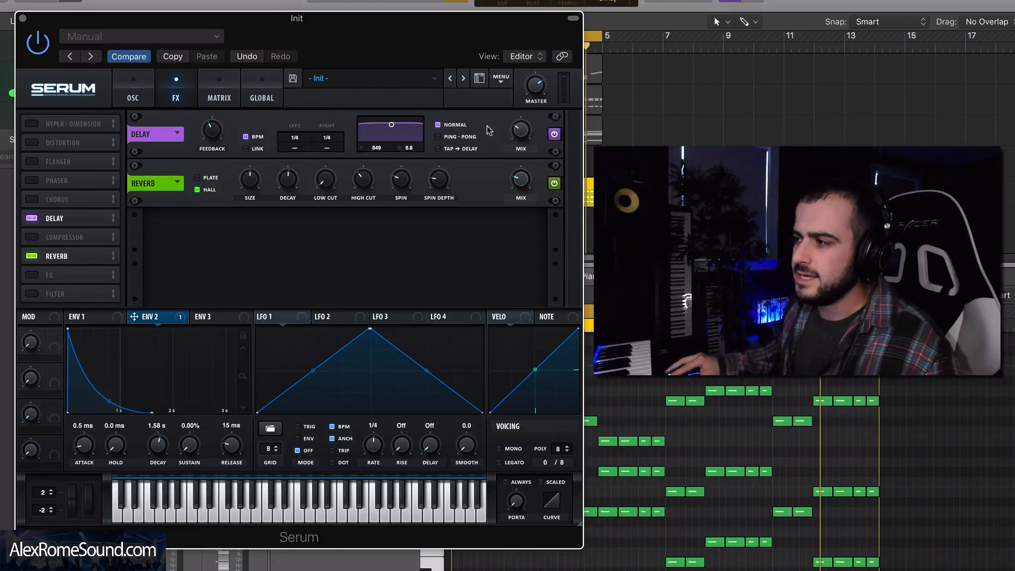
left_click(441, 137)
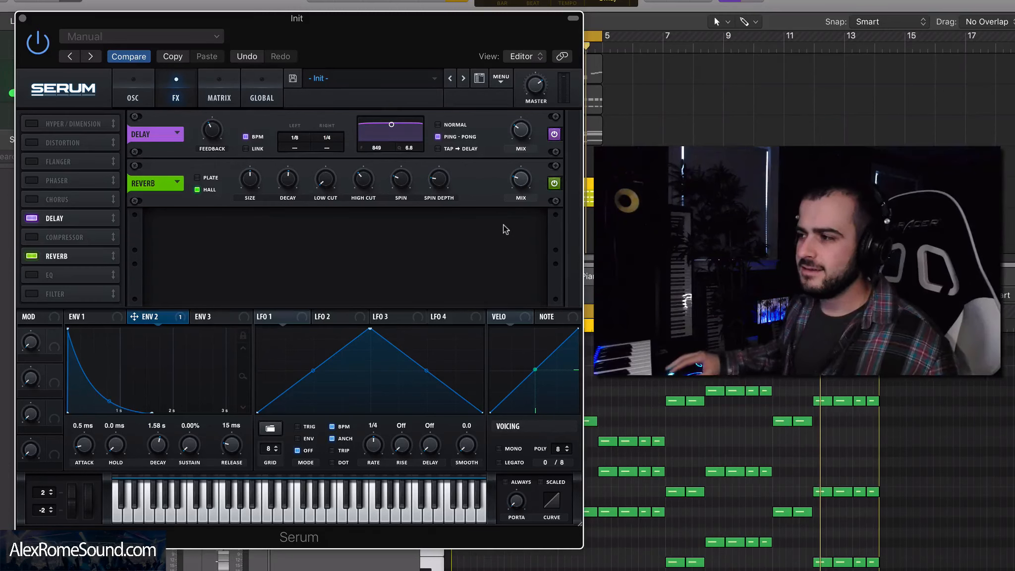
key("space")
left_click_drag(521, 131, 521, 148)
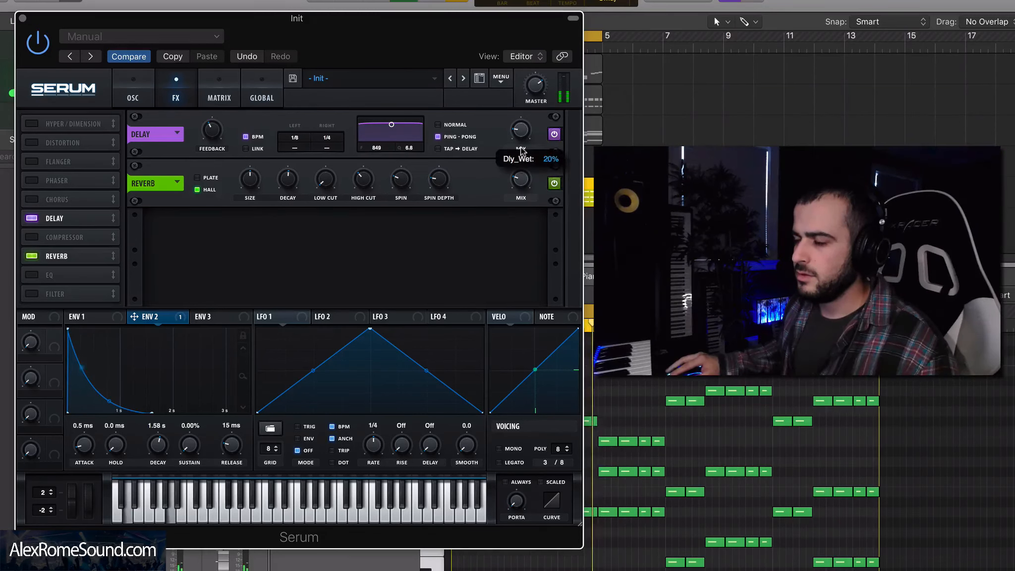
Step: Return to the oscillators and set Oscillator A's unison to 7 voices, nudging its detune
left_click(131, 97)
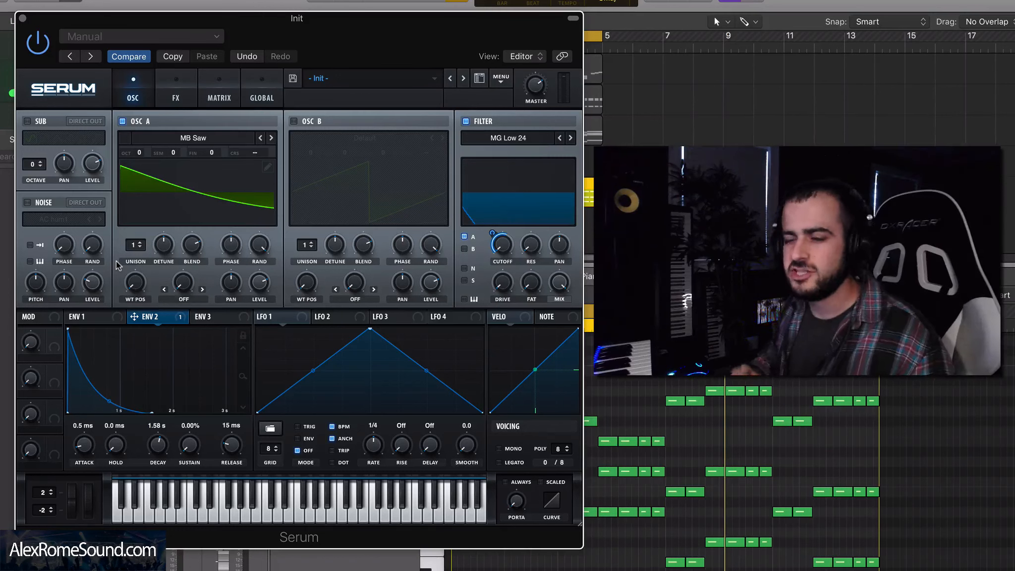
key("space")
left_click_drag(134, 246, 138, 190)
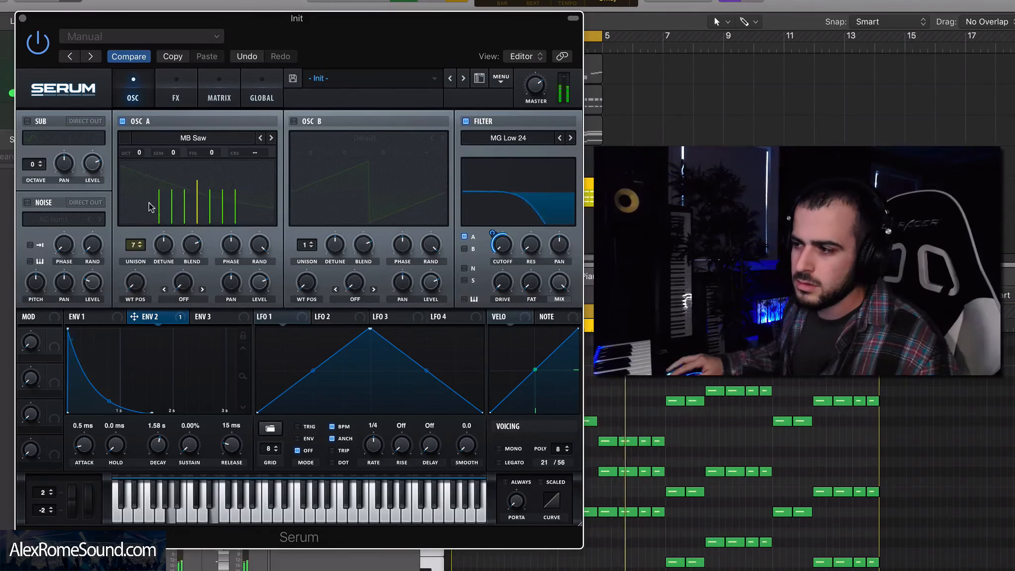
left_click_drag(164, 243, 162, 249)
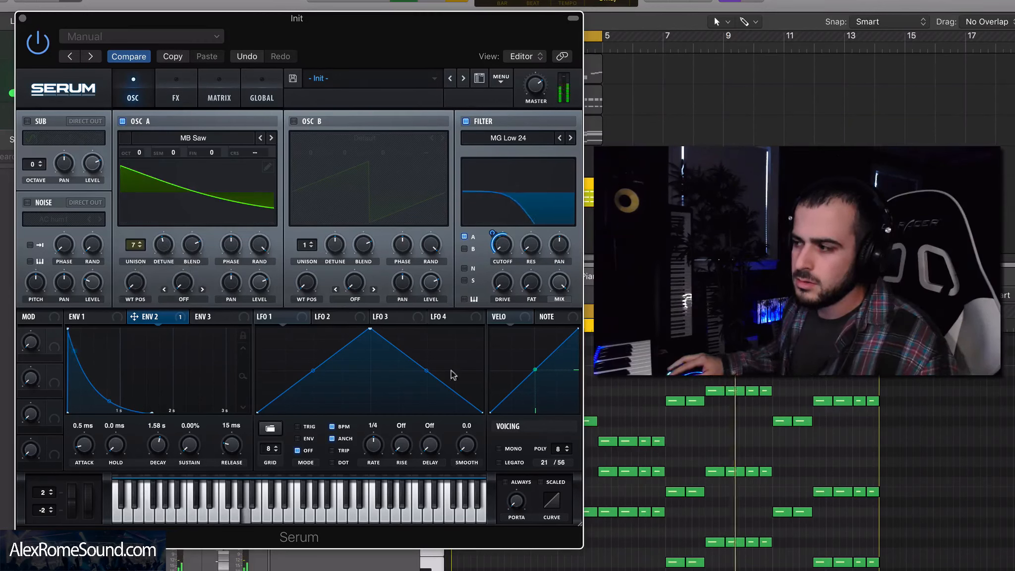
Step: Enable Oscillator B
mouse_move(628, 475)
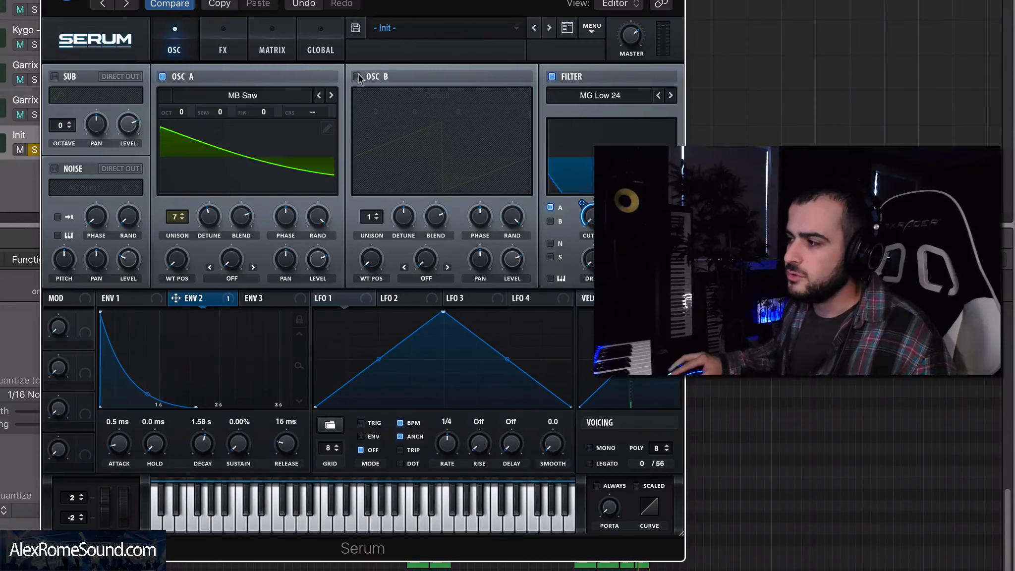
left_click(357, 76)
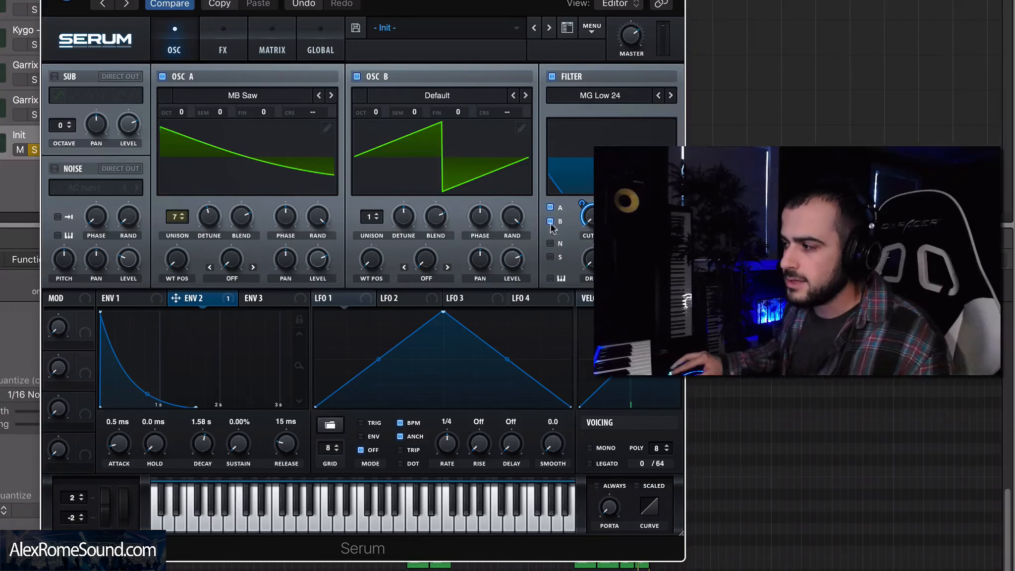
left_click(479, 103)
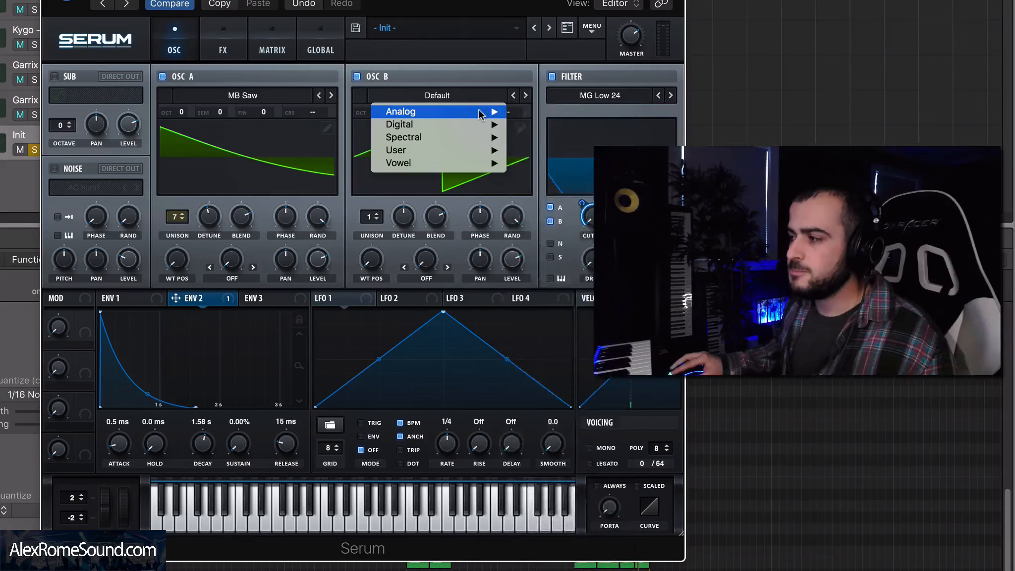
mouse_move(484, 112)
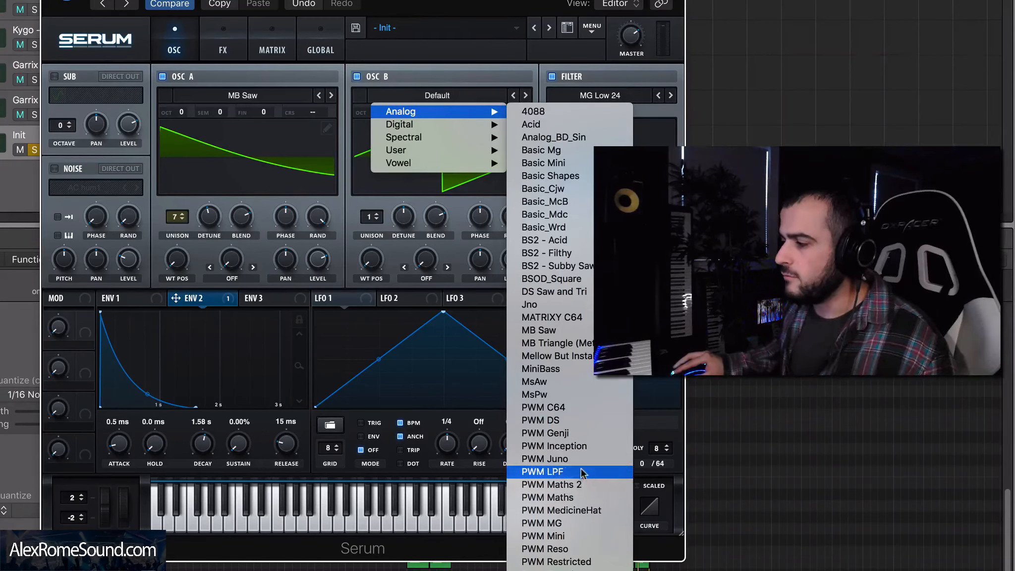
left_click(509, 18)
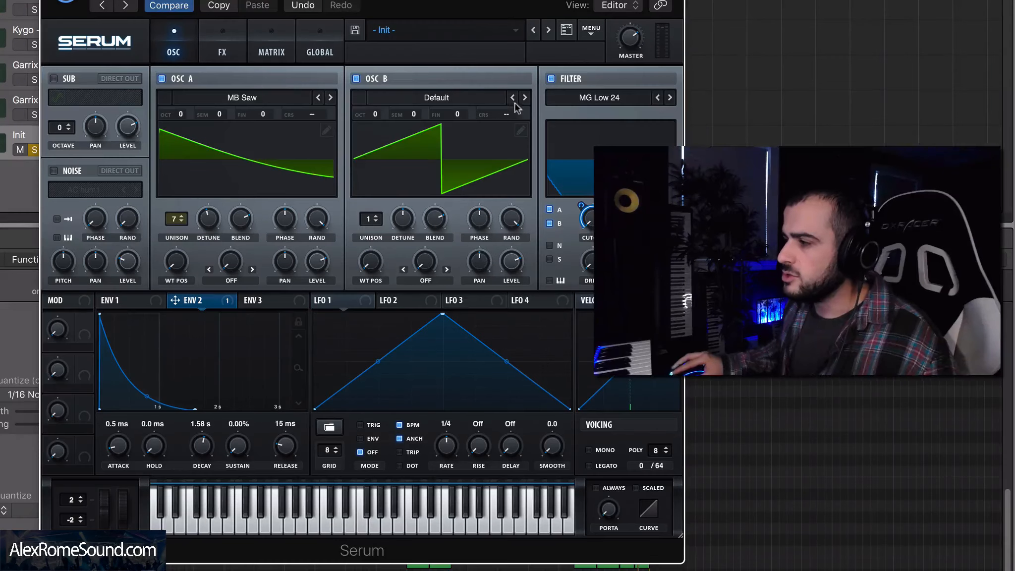
Step: Open Oscillator B's wavetable editor and draw a square wave, then close the editor
left_click(521, 131)
mouse_move(231, 191)
left_mouse_down()
mouse_move(165, 198)
mouse_move(347, 195)
left_mouse_up()
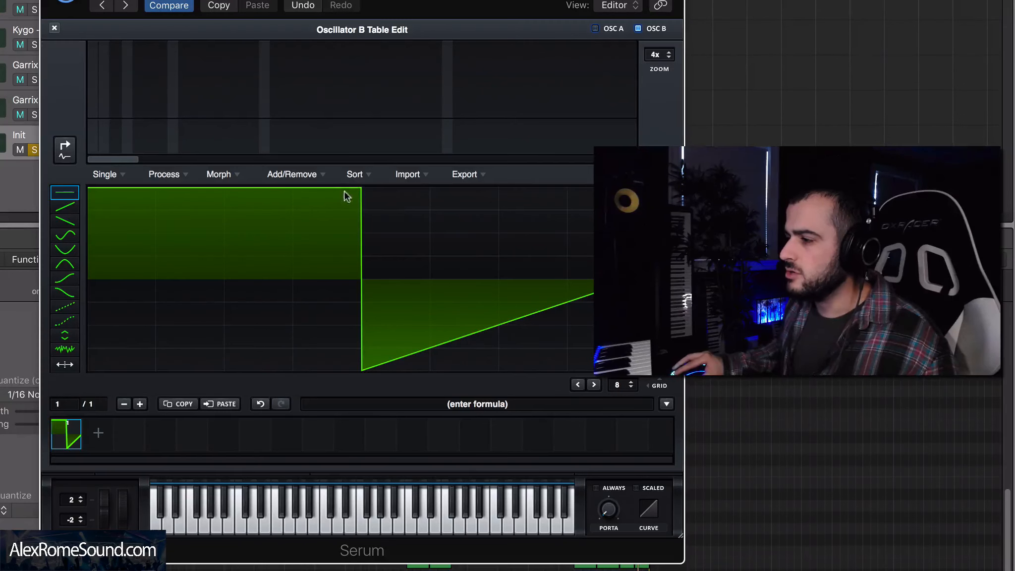
mouse_move(406, 343)
left_mouse_down()
mouse_move(396, 382)
mouse_move(655, 382)
left_mouse_up()
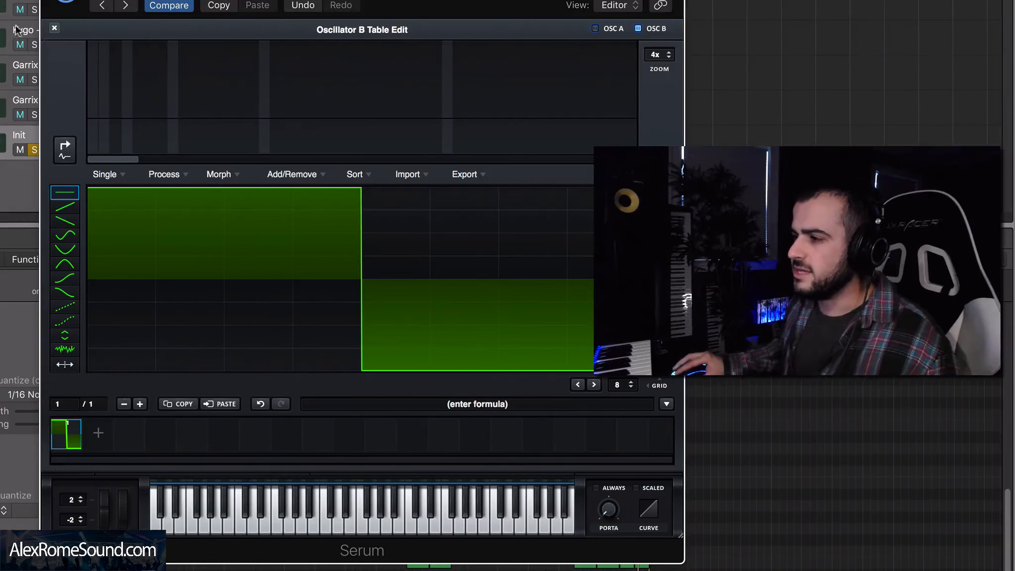
left_click(55, 28)
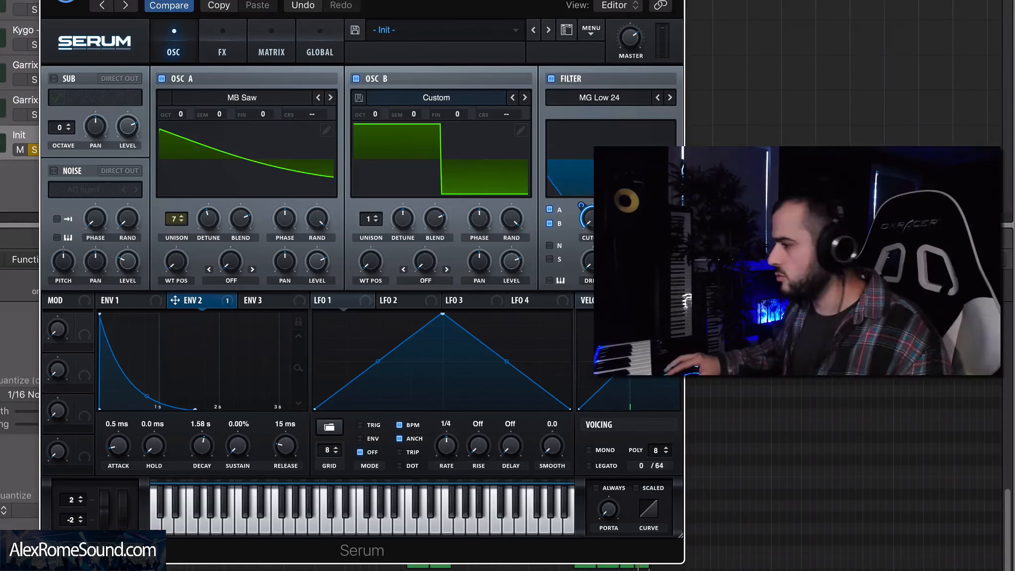
Step: Set Oscillator B's unison to 5 voices and its octave to +2
mouse_move(371, 218)
left_mouse_down()
mouse_move(370, 182)
mouse_move(375, 200)
left_mouse_up()
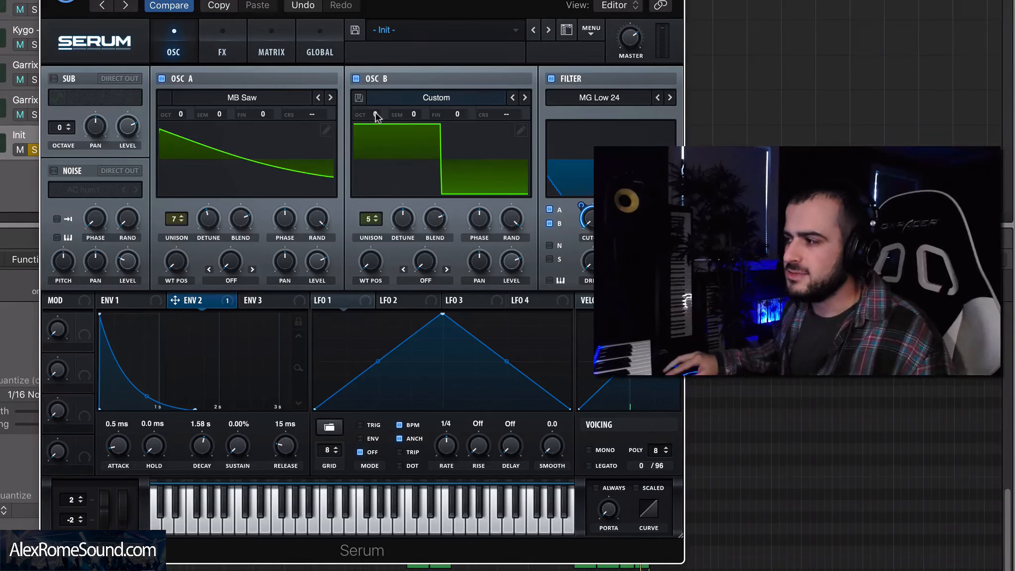
left_click_drag(377, 116, 376, 101)
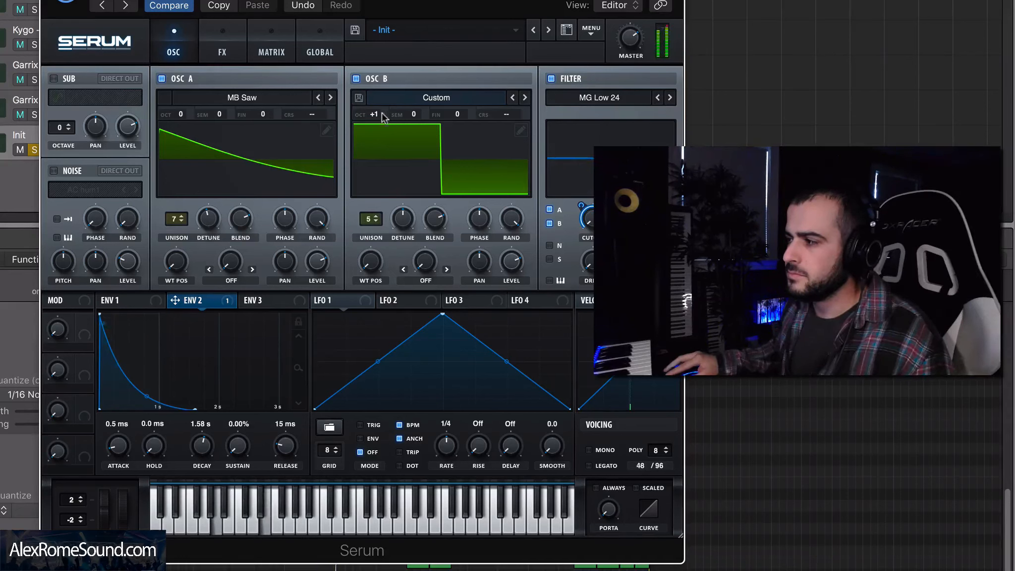
left_click_drag(377, 116, 376, 102)
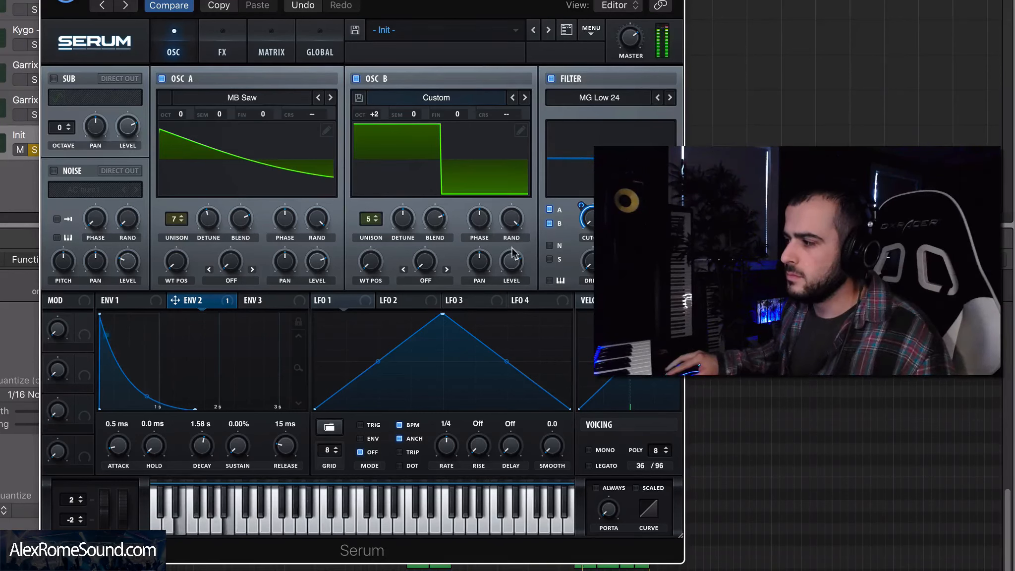
Step: Lower Oscillator B's level
left_click_drag(512, 263, 512, 288)
left_click_drag(508, 330, 512, 293)
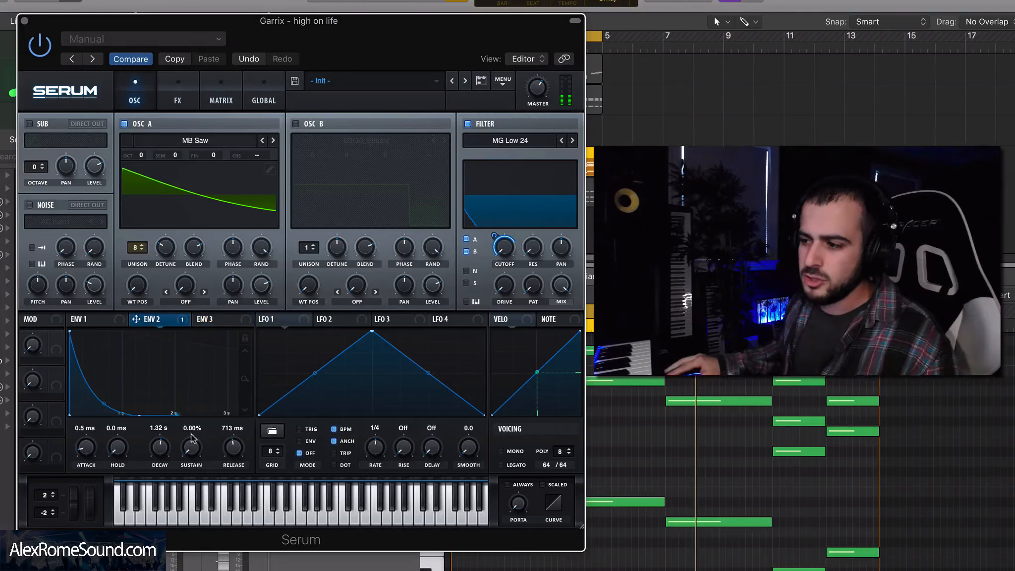
Step: In the Garrix reference preset, lower and then raise ENV 2's sustain
left_click_drag(192, 460, 199, 504)
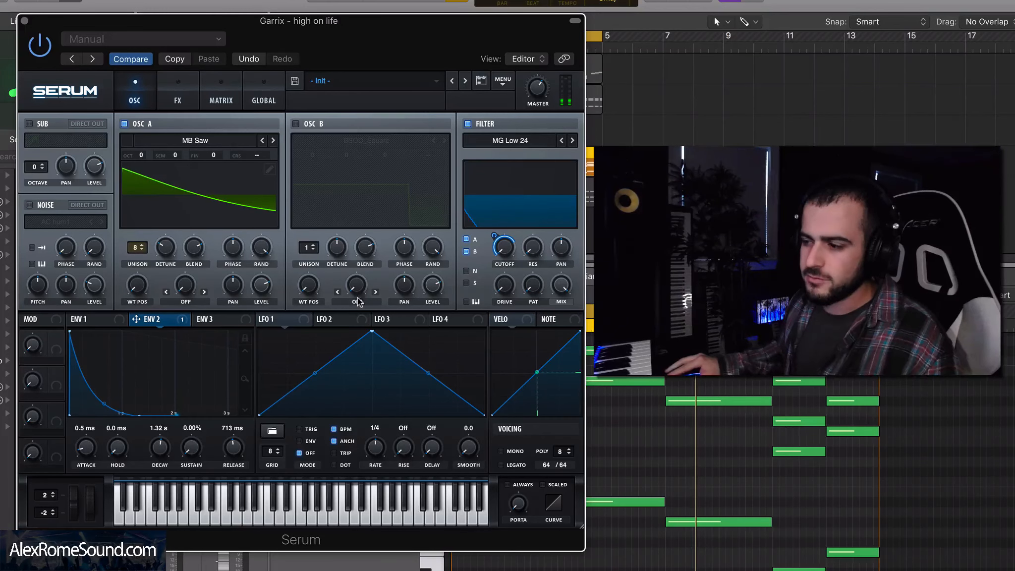
left_click_drag(197, 455, 207, 356)
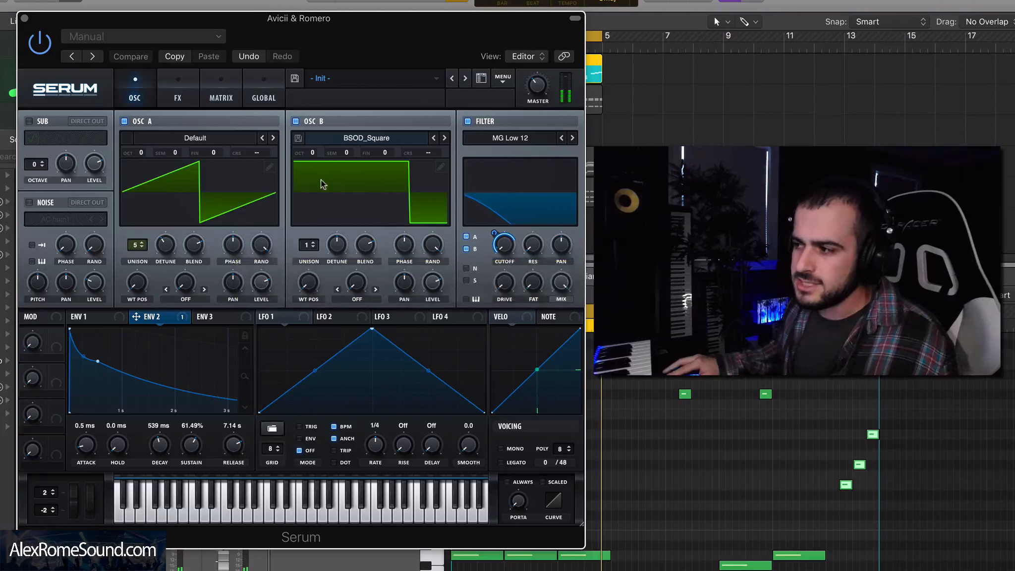
Step: Edit Oscillator B's square wavetable so its high section spans about three quarters of the cycle, then close the editor
double_click(430, 222)
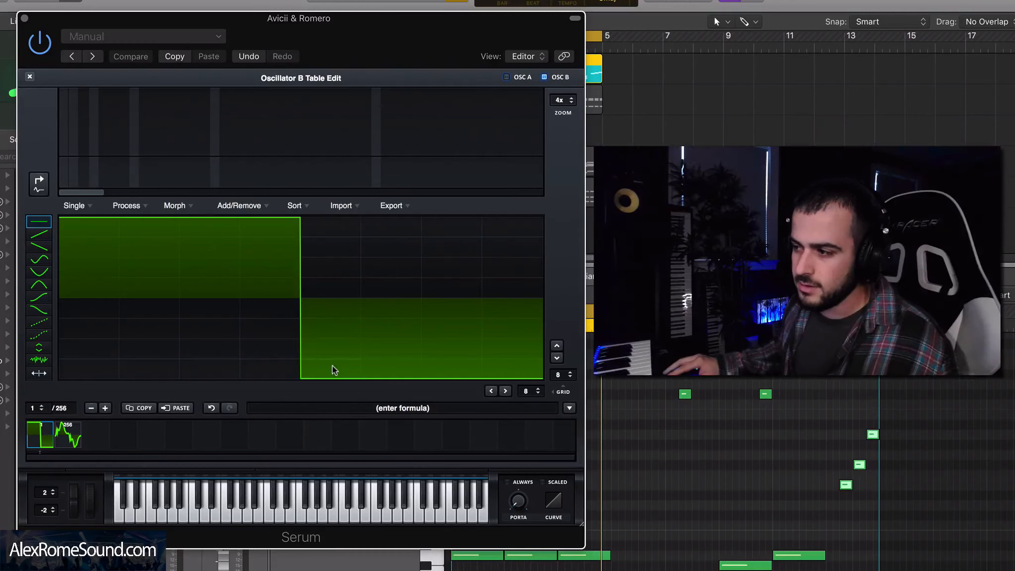
left_click_drag(333, 369, 329, 298)
left_click_drag(382, 360, 386, 218)
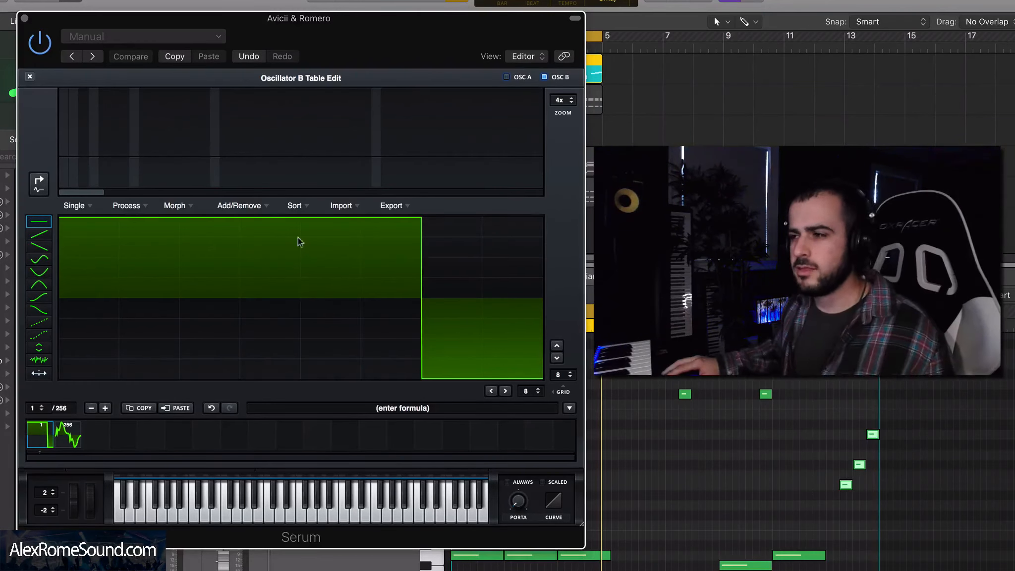
left_click(29, 77)
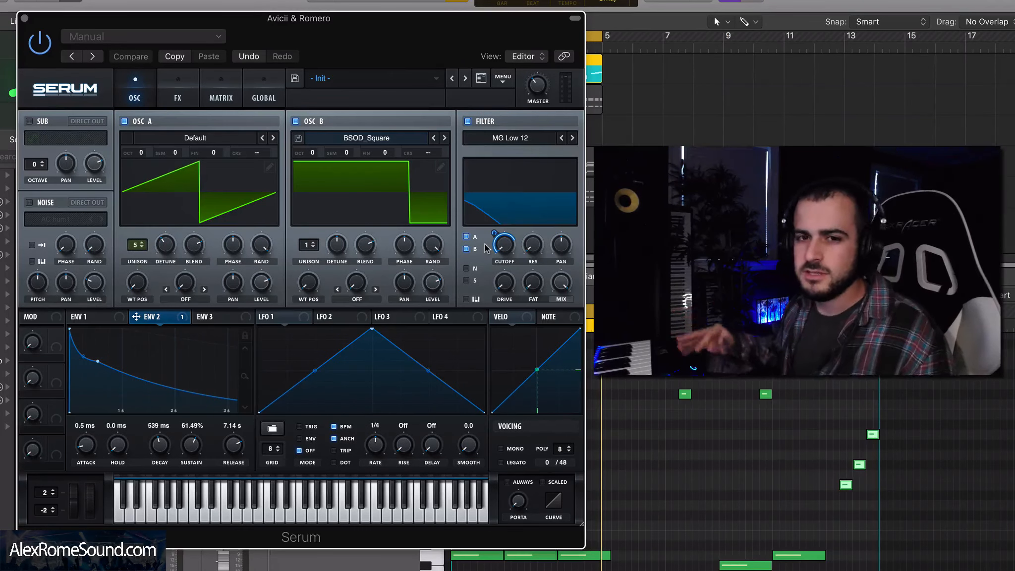